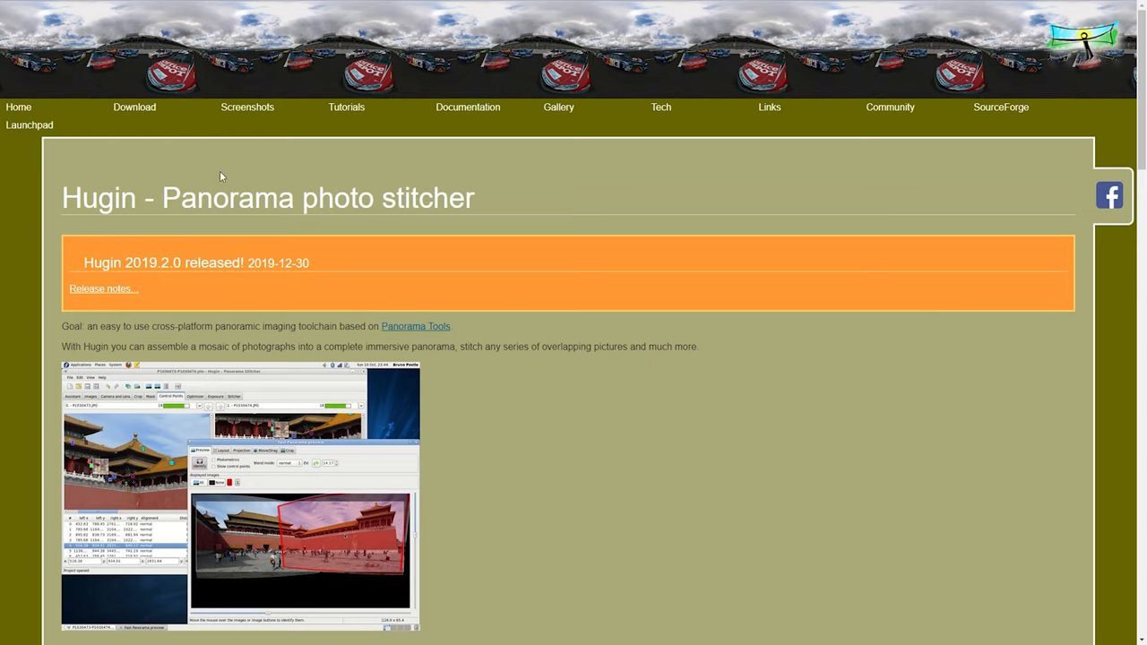
Download the Hugin-2019.2.0-win64.msi installer from SourceForge via Get Hugin Now
click(135, 107)
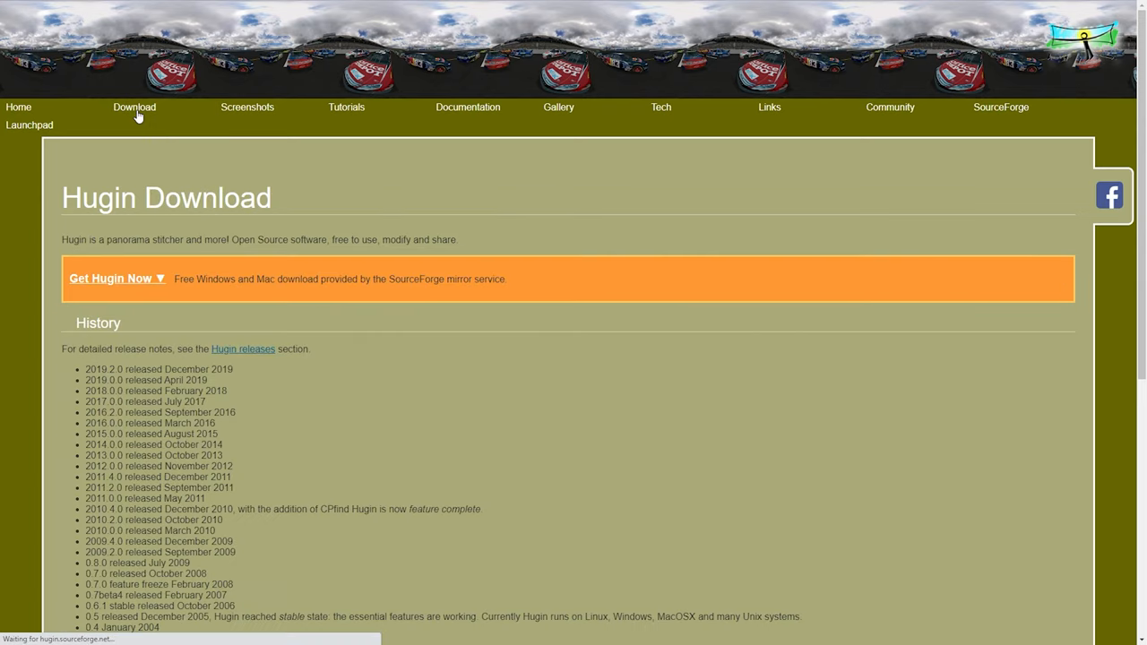
click(112, 283)
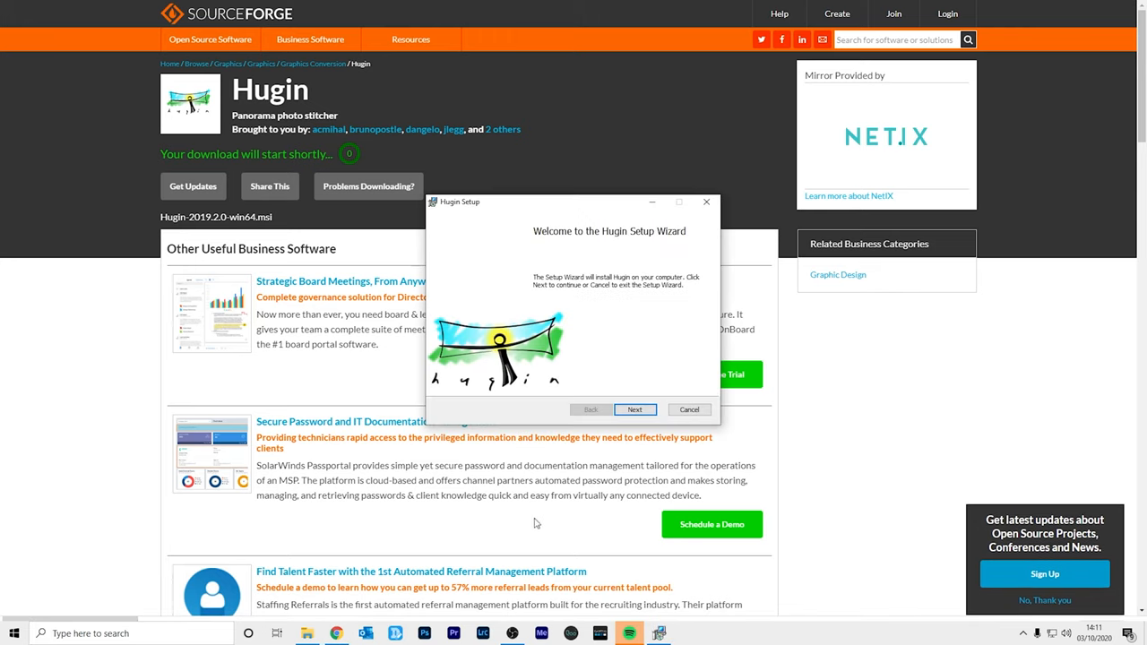
Accept the licence, install to C:\Program Files\Hugin\, allow the UAC prompt and finish setup
click(634, 409)
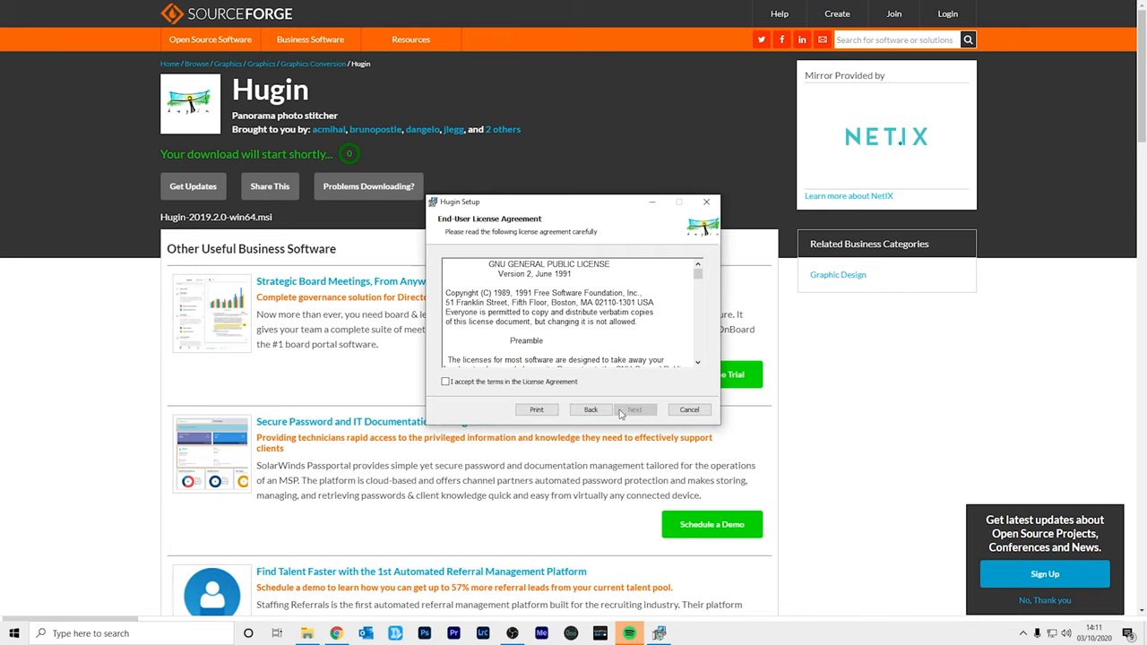
click(445, 382)
click(635, 410)
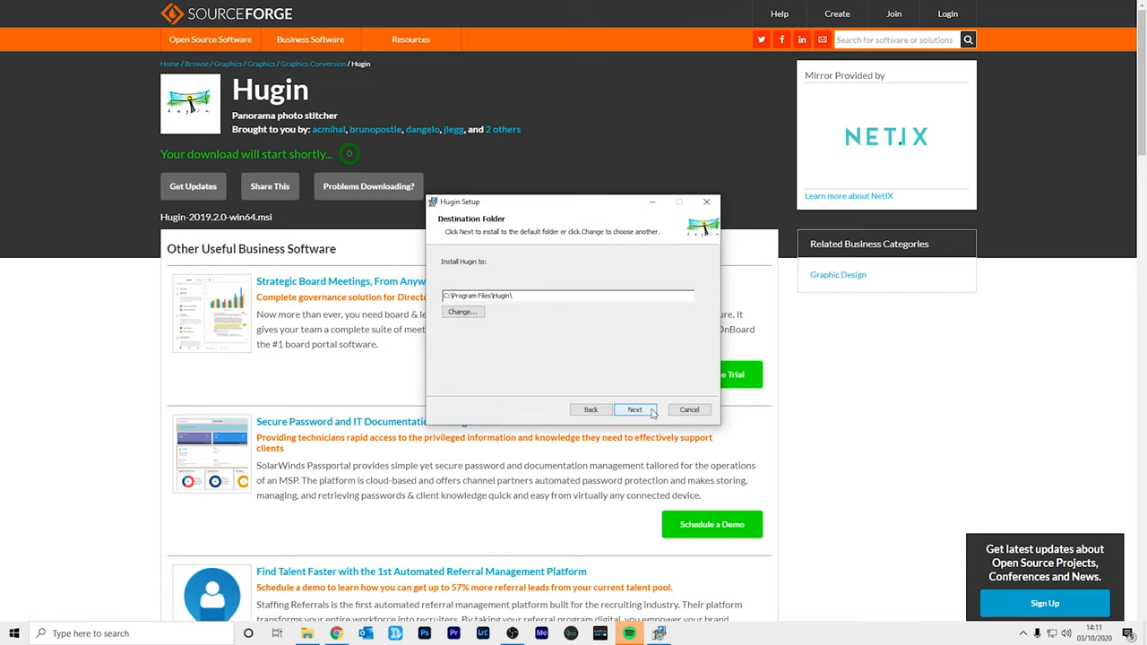
click(634, 410)
click(630, 410)
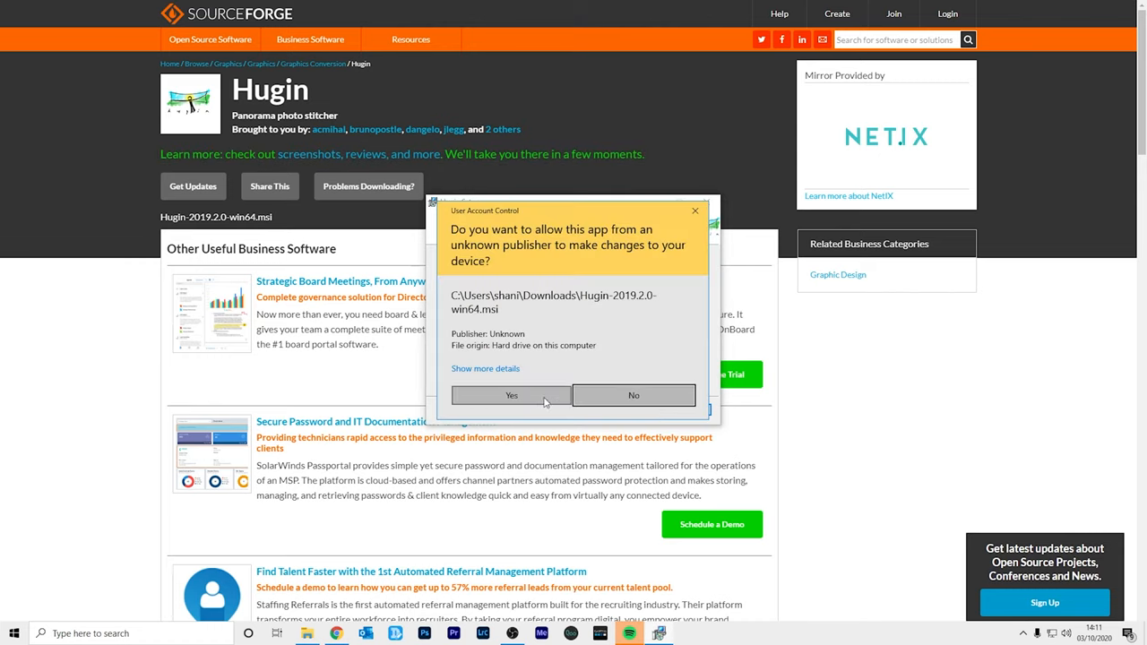
click(511, 395)
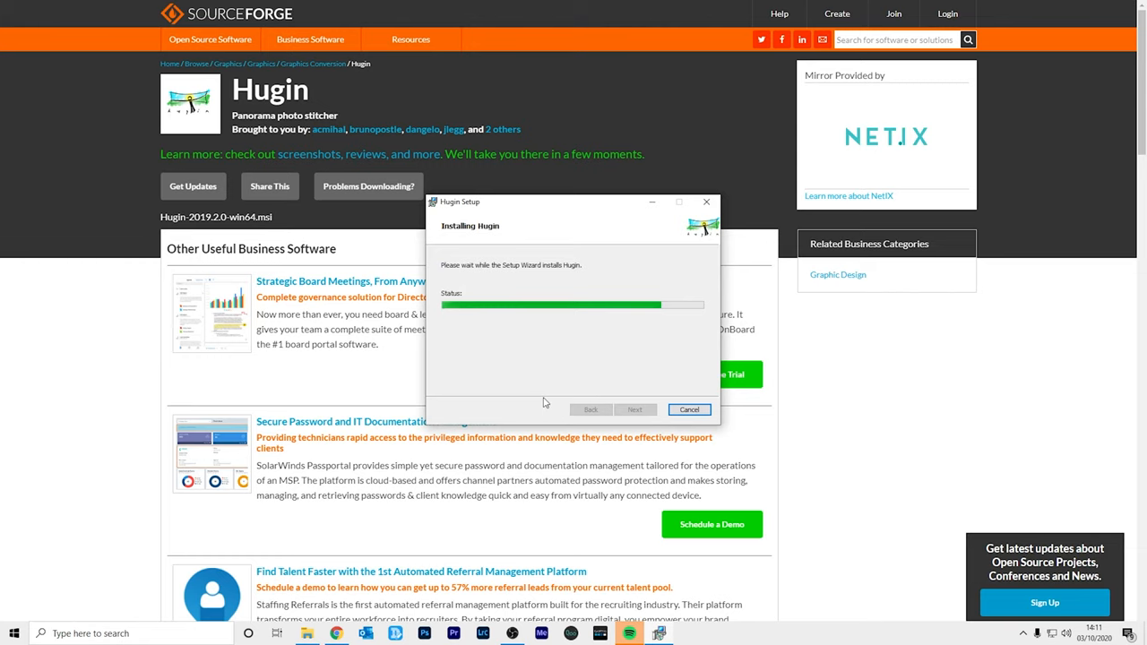
click(640, 415)
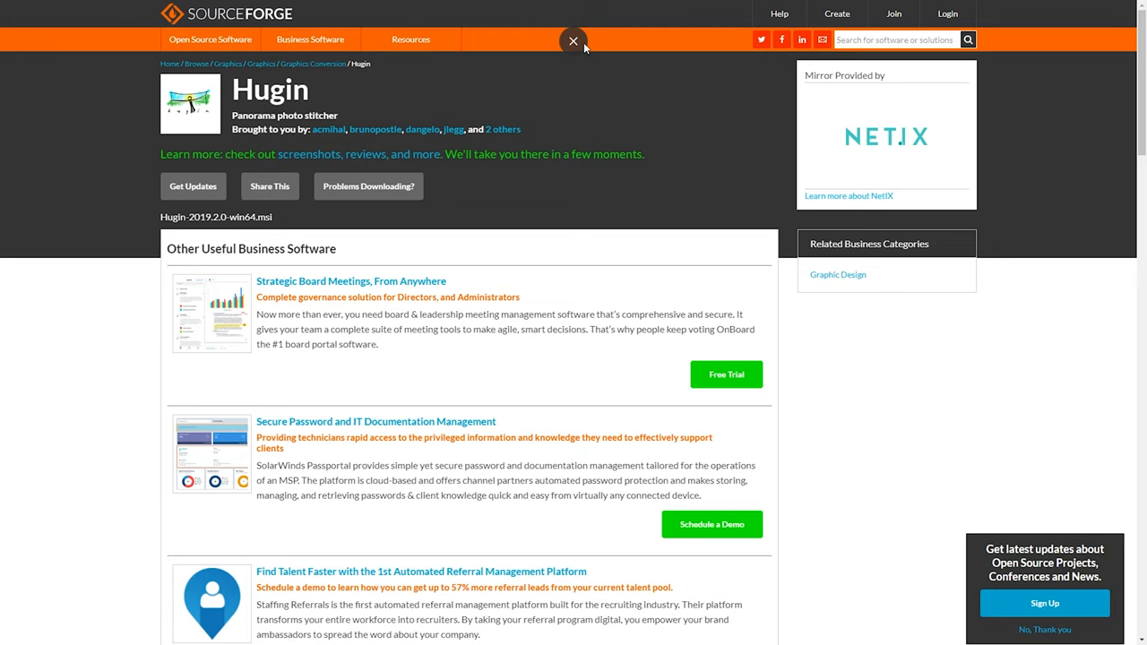
click(583, 43)
Start Hugin - Panorama editor from the Start menu and dismiss the Tip of the Day
click(15, 634)
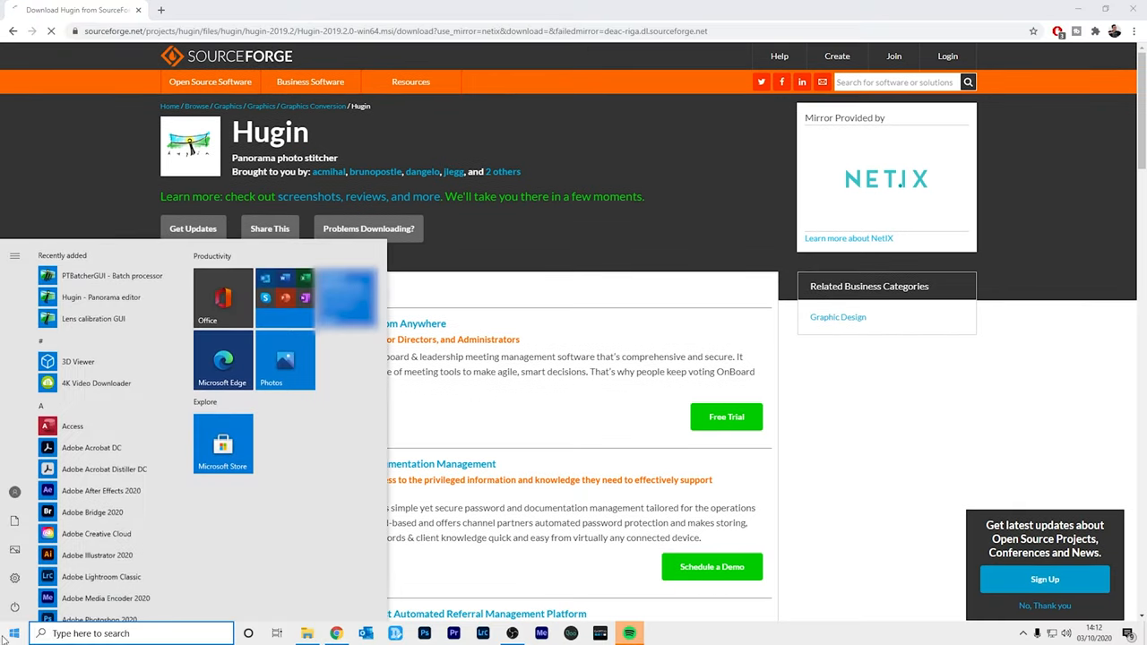
click(100, 297)
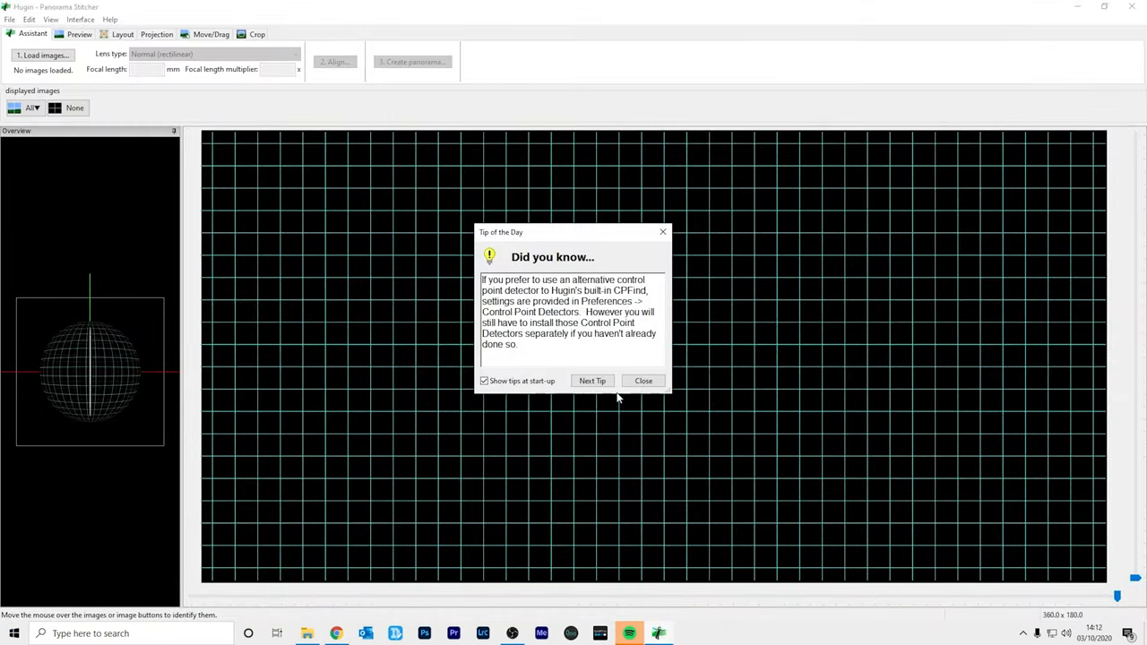
click(644, 381)
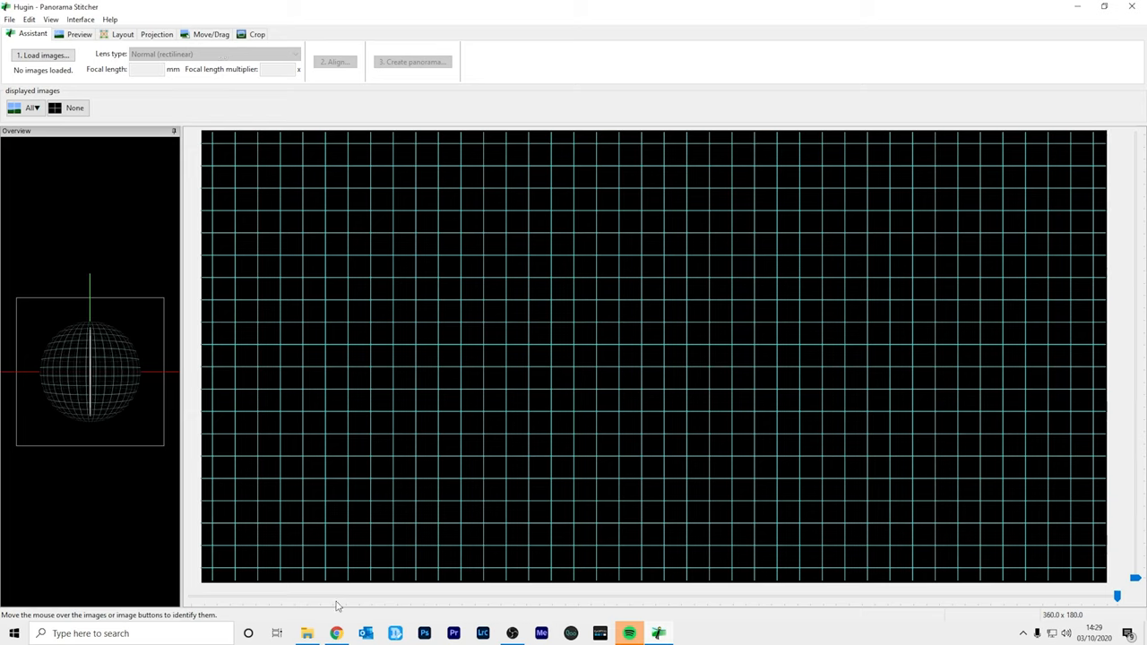
Load the London Eye Unedited photo from File Explorer into GoPro VR Player
click(307, 634)
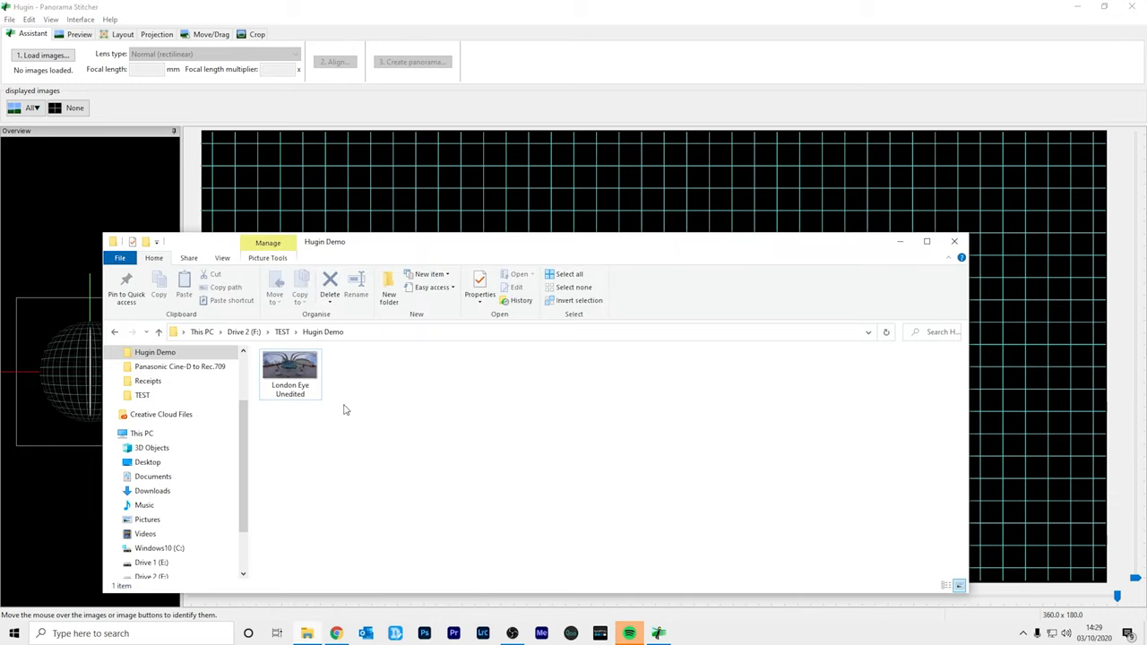
click(290, 375)
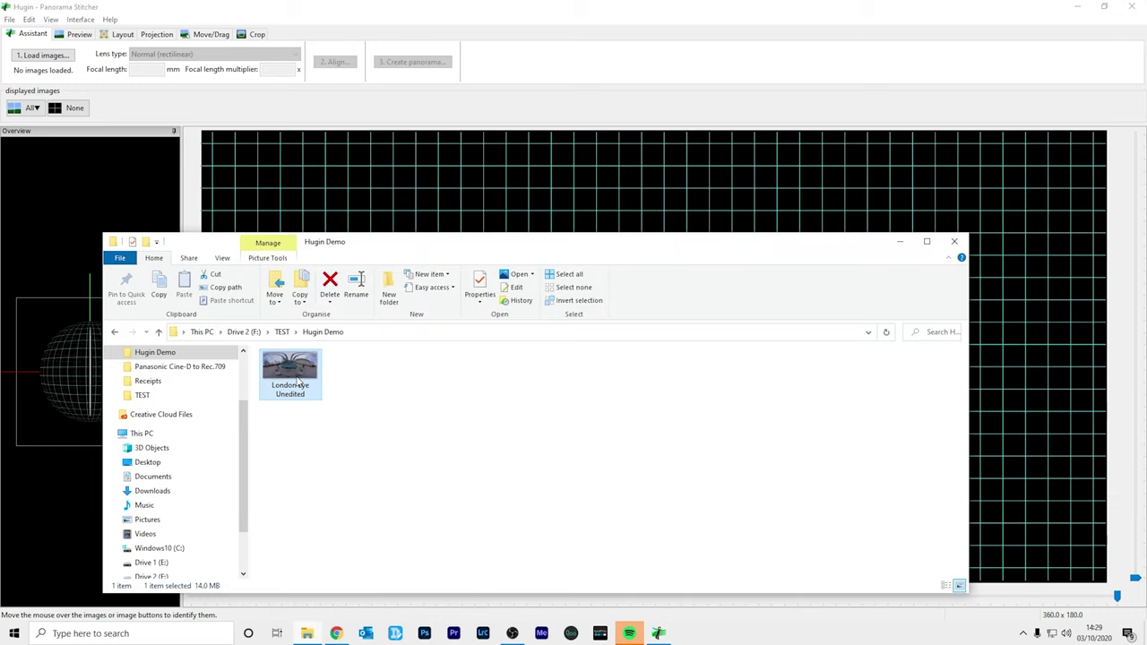
click(608, 634)
double_click(304, 372)
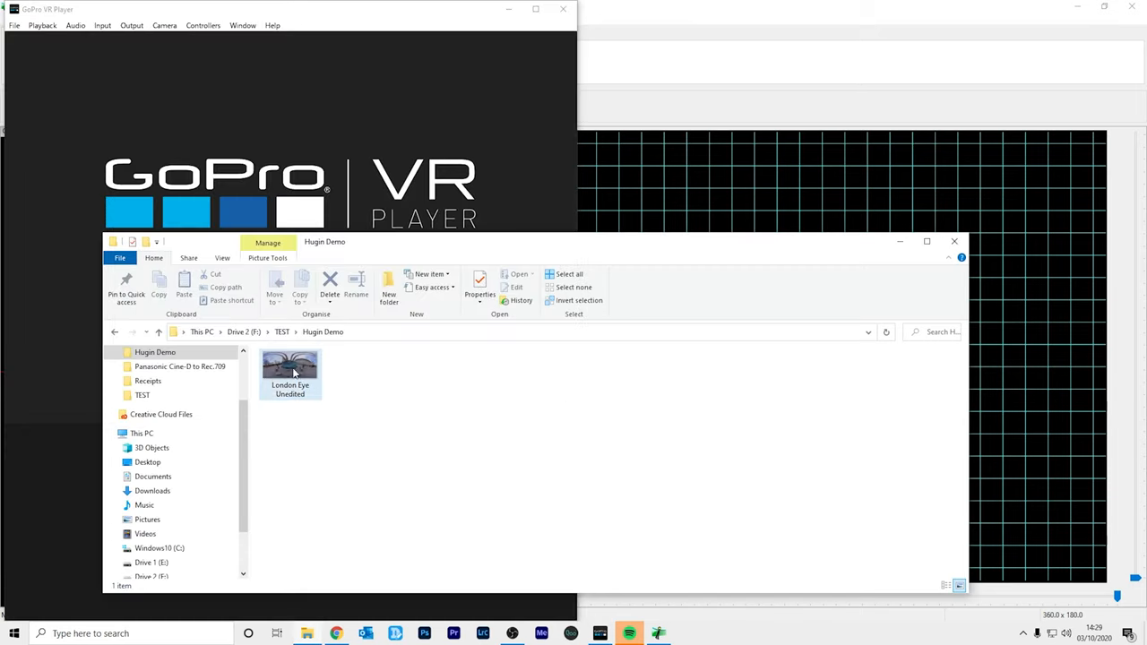
drag(295, 370, 260, 143)
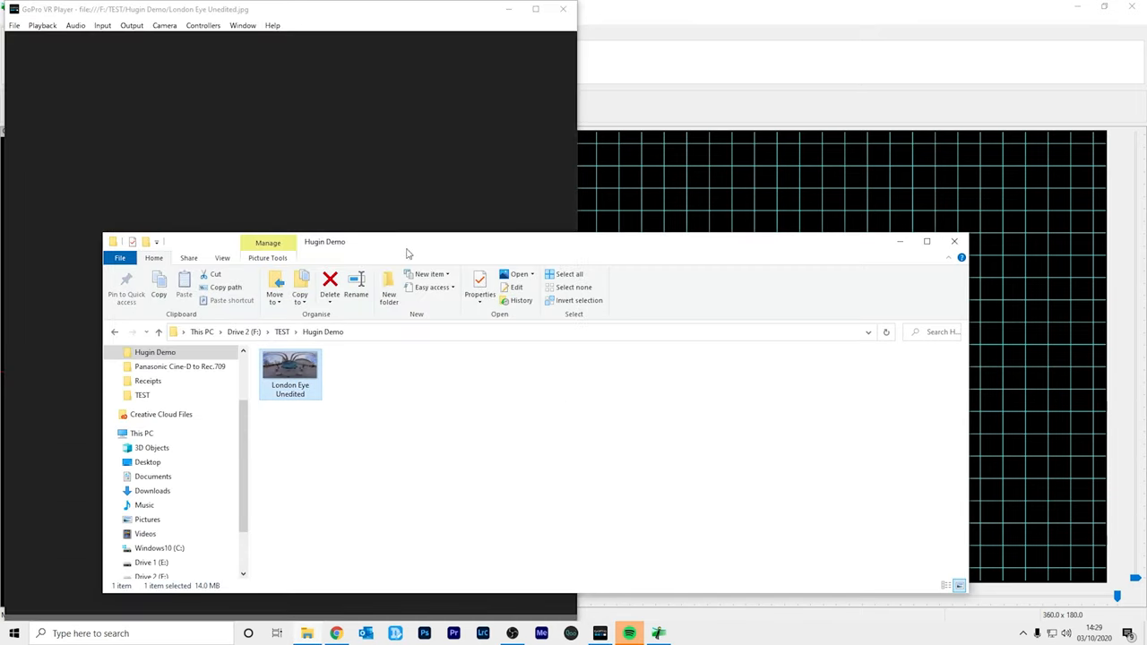
click(900, 242)
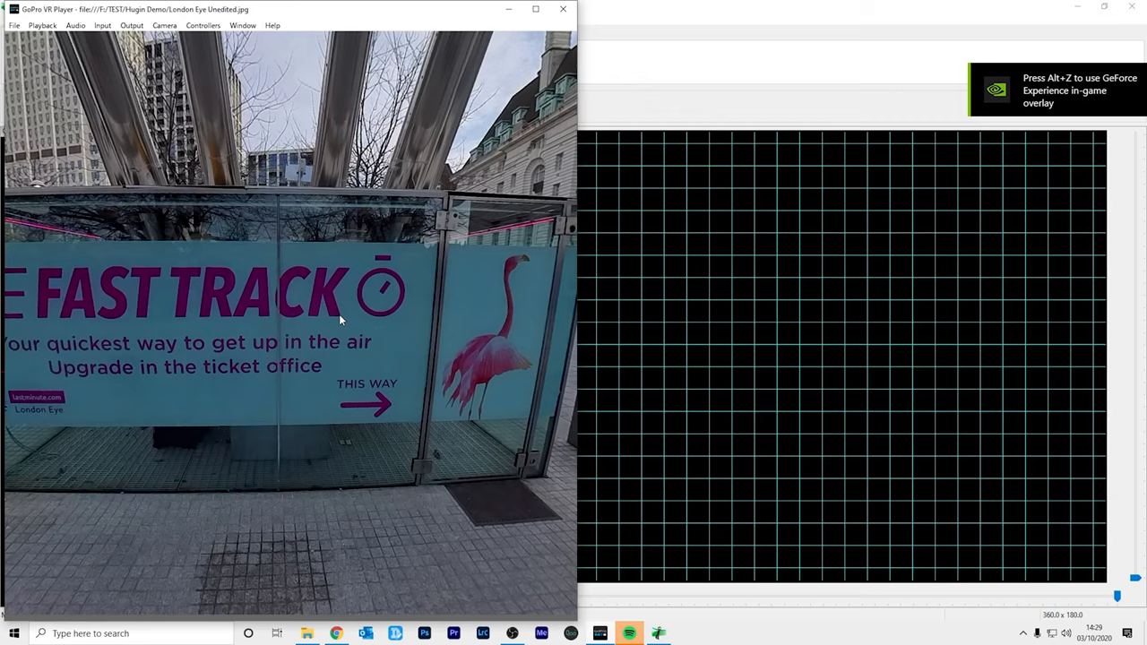
Look around the 360 photo until the view faces the London Eye
mouse_move(340, 314)
mouse_down()
mouse_move(261, 321)
mouse_move(330, 369)
mouse_move(411, 393)
mouse_move(530, 371)
mouse_move(257, 379)
mouse_up()
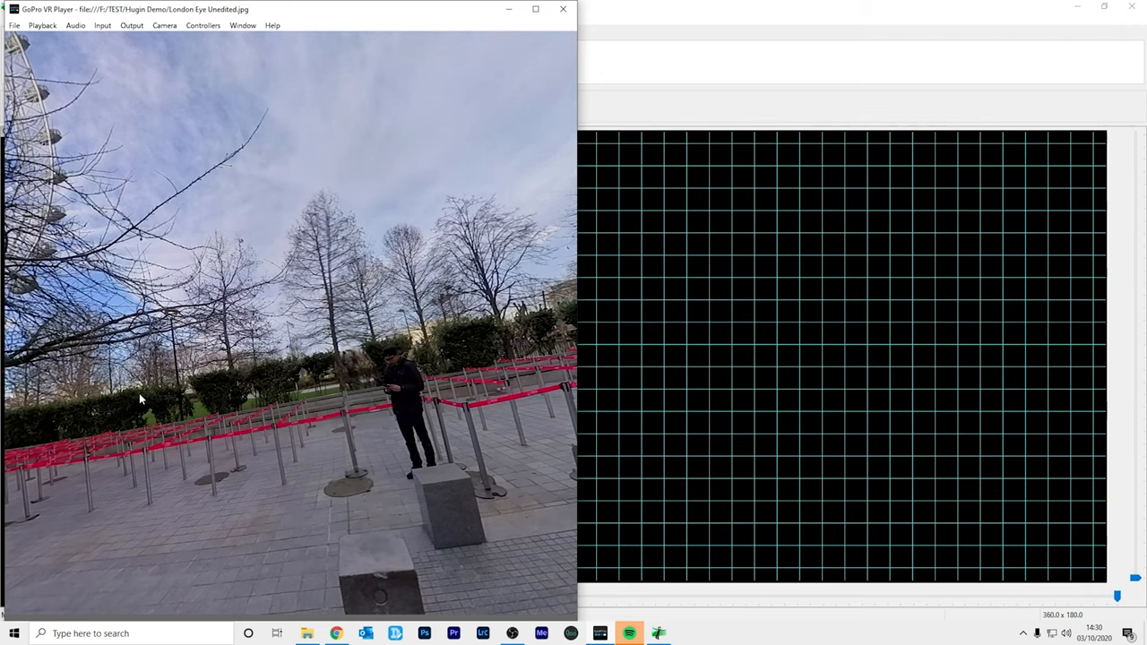
mouse_move(138, 392)
mouse_down()
mouse_move(369, 377)
mouse_move(354, 343)
mouse_up()
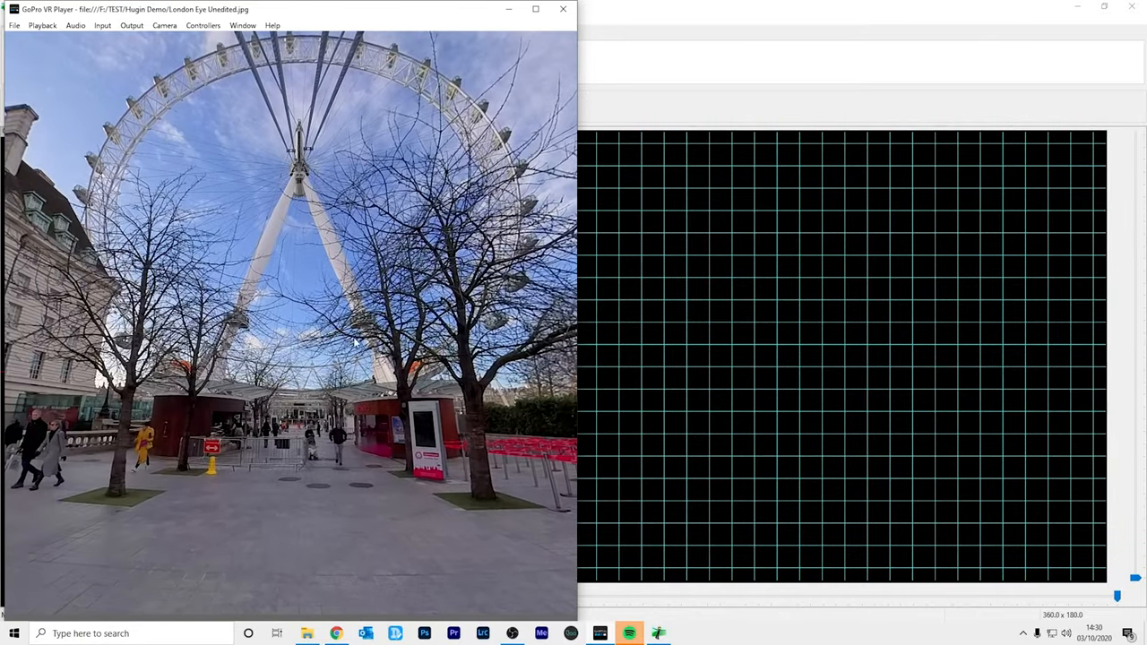
Close GoPro VR Player and load London Eye Unedited into the Hugin project
click(563, 9)
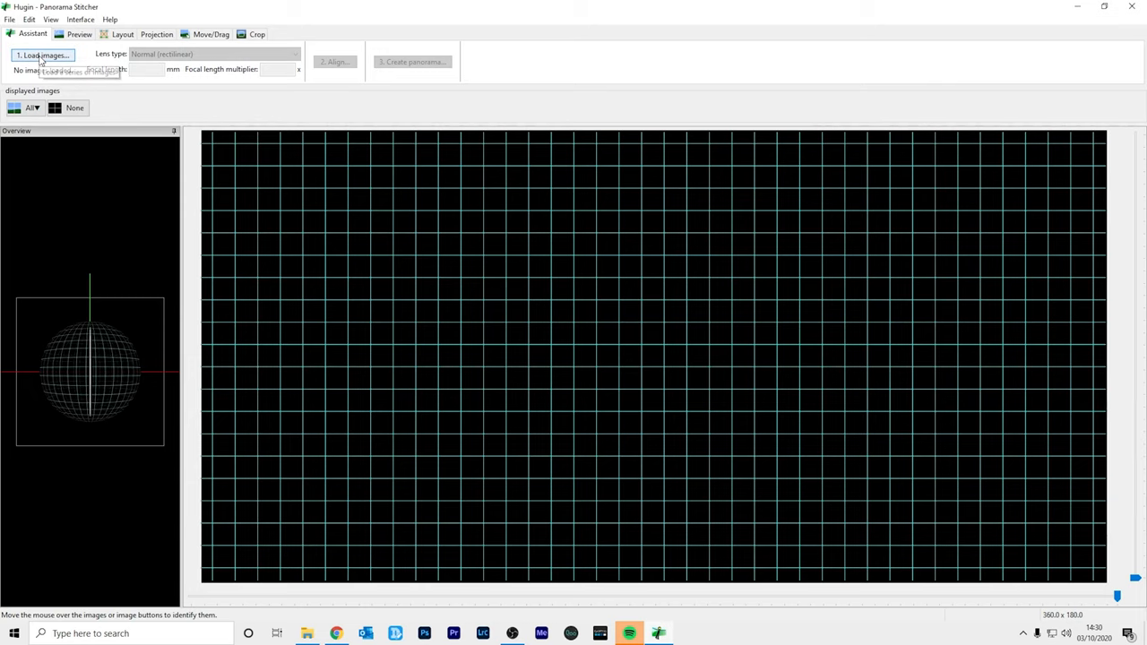
click(40, 56)
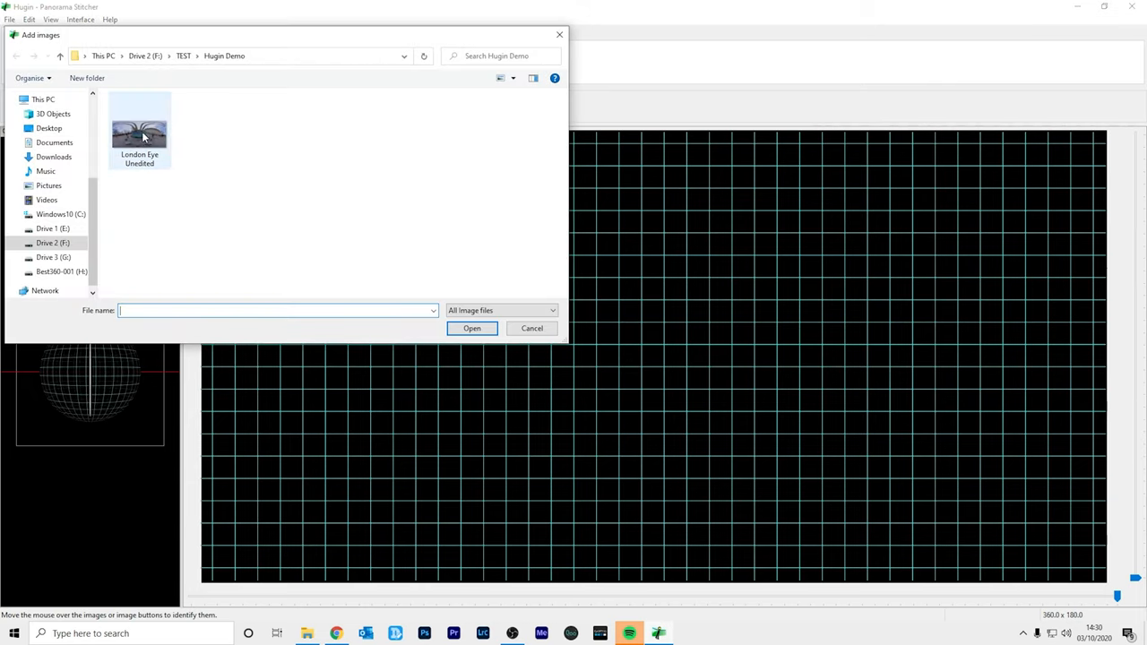
click(143, 136)
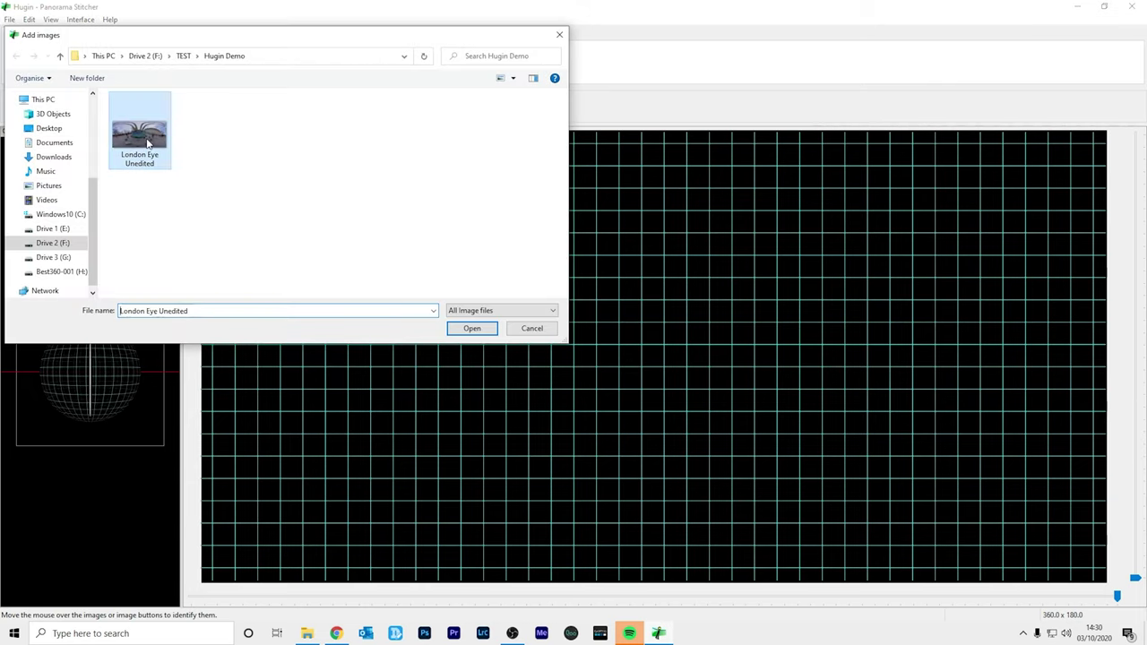
click(471, 328)
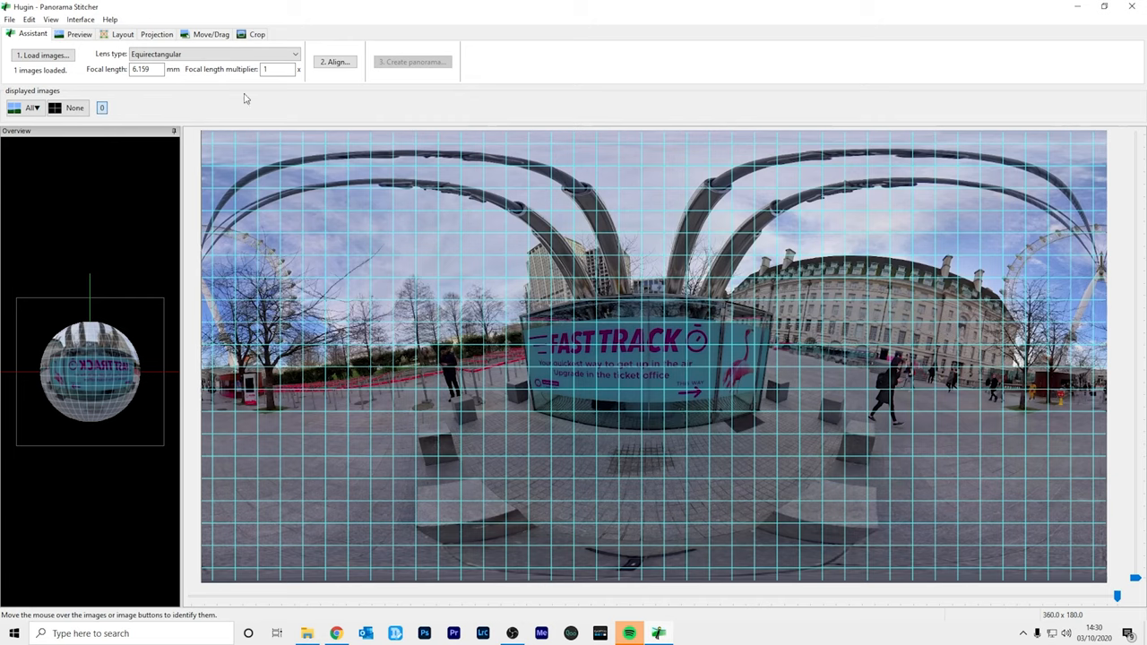
In Move/Drag, slide the panorama horizontally with a constrained drag to centre the wheel
click(218, 40)
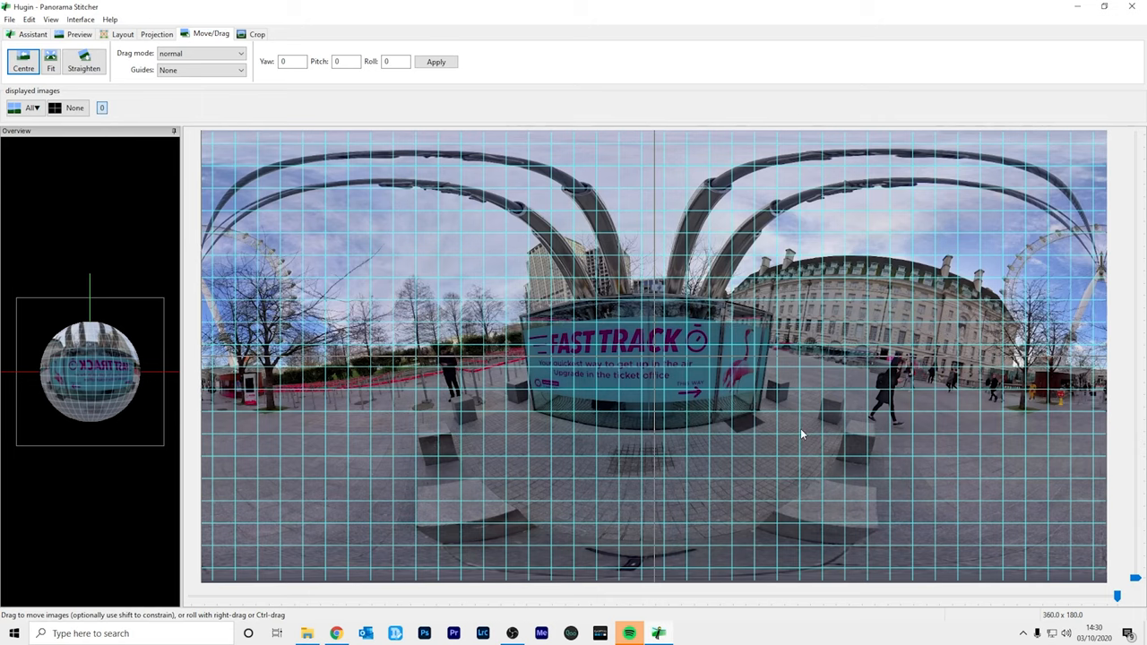
shift+click(881, 429)
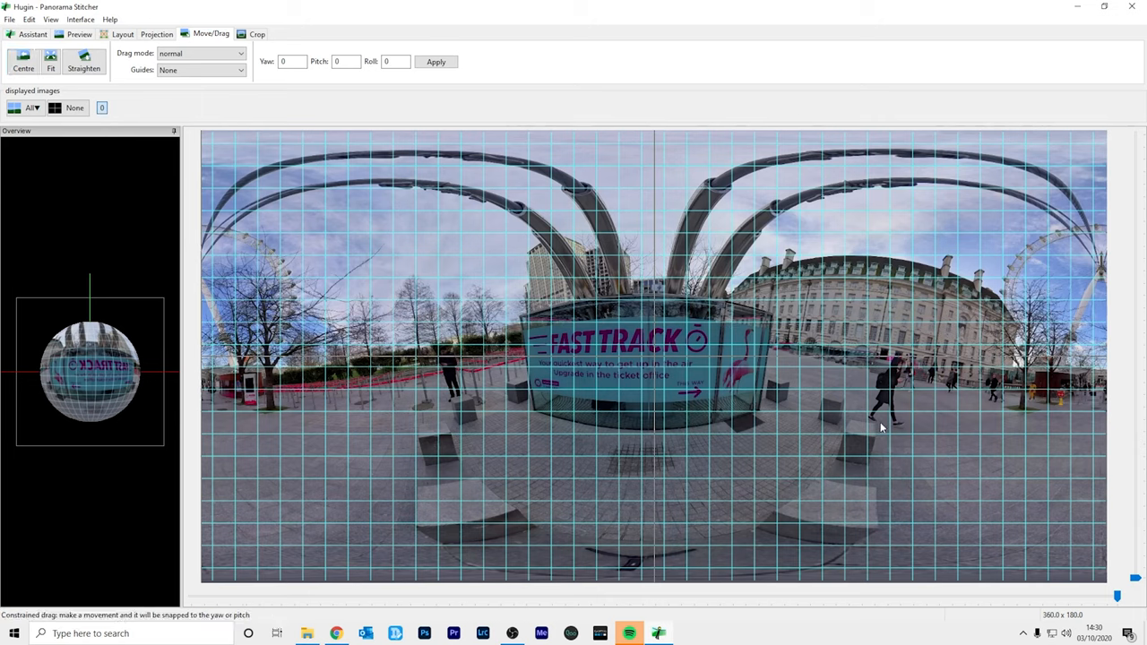
drag(881, 429, 435, 416)
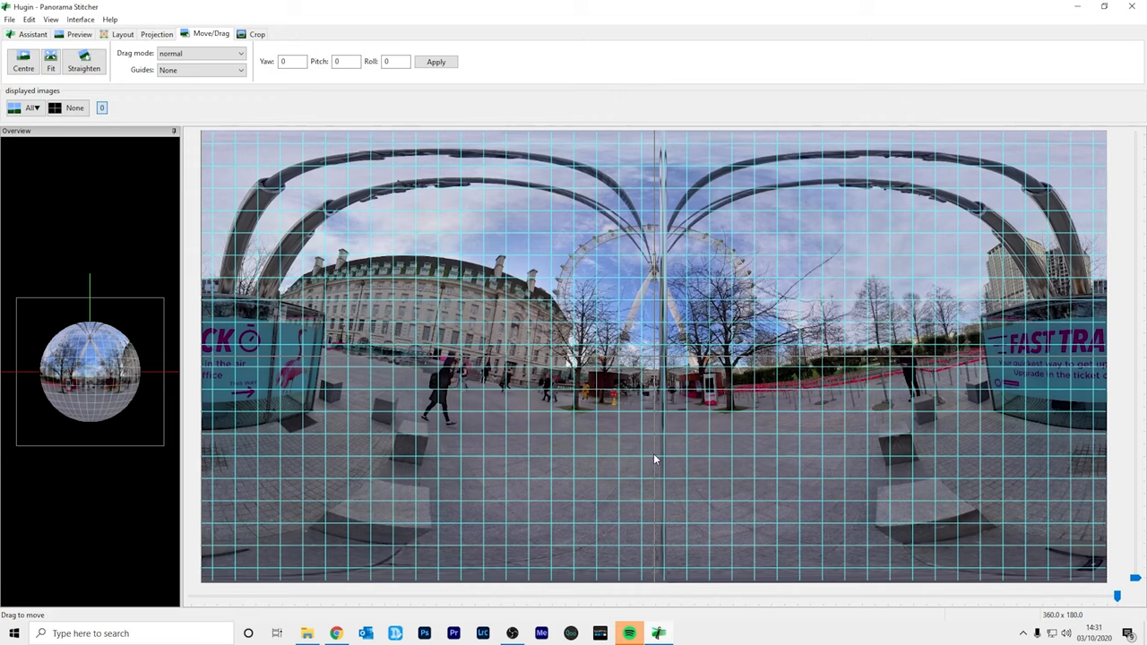
Nudge the panorama upward in small drags to level the horizon, then return to Assistant
drag(654, 460, 654, 440)
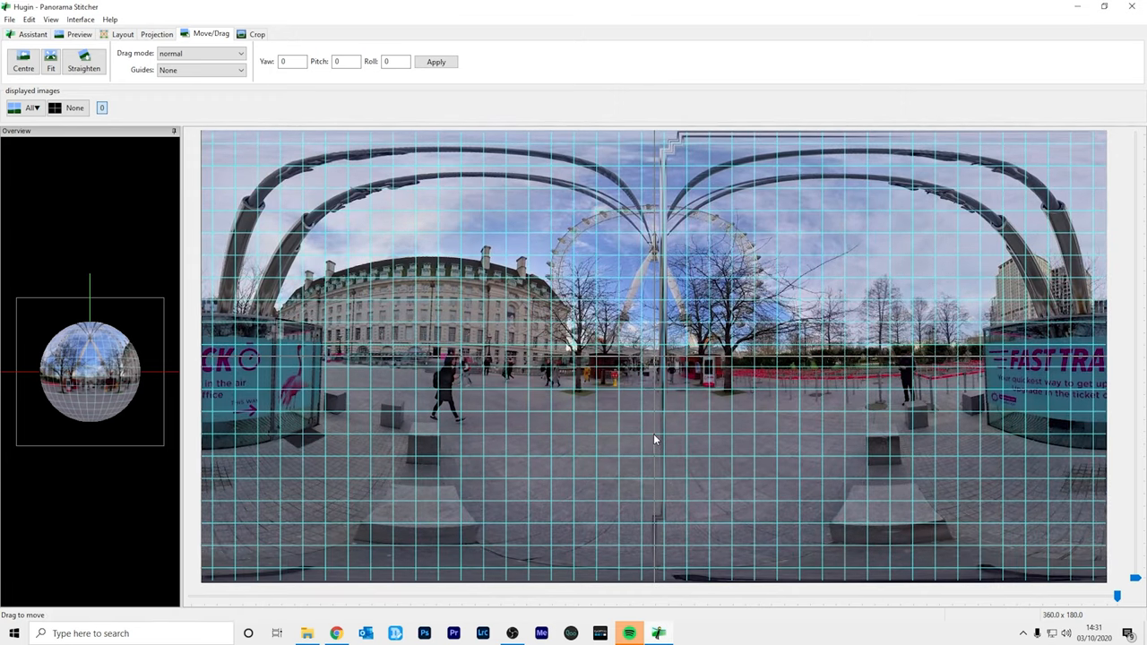
drag(653, 434, 653, 430)
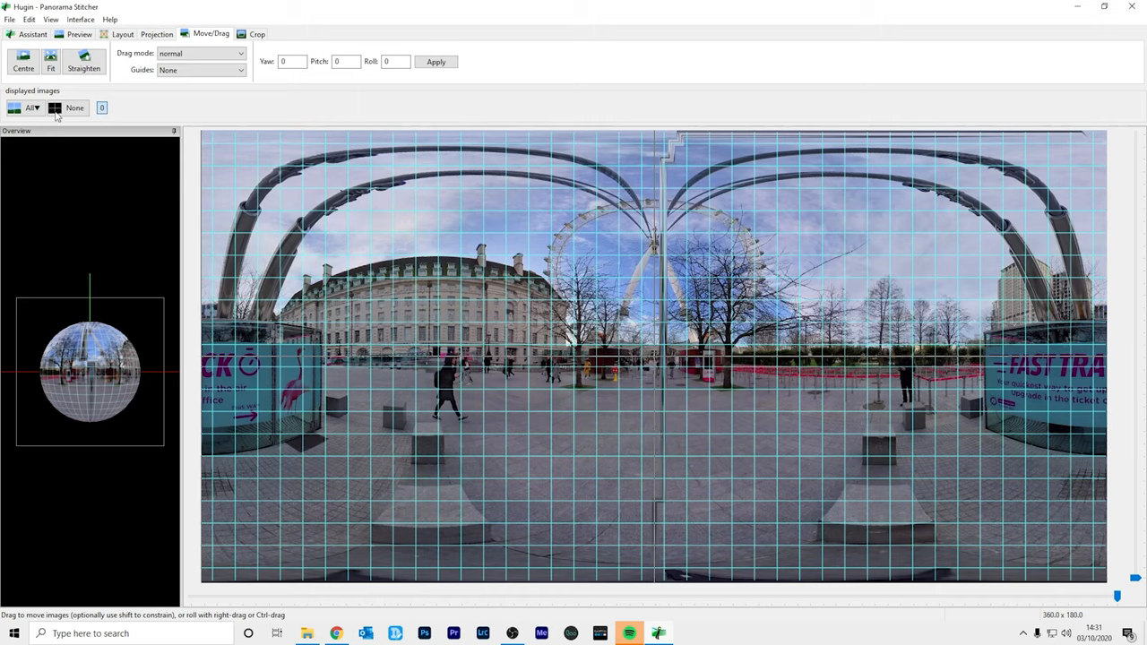
click(33, 34)
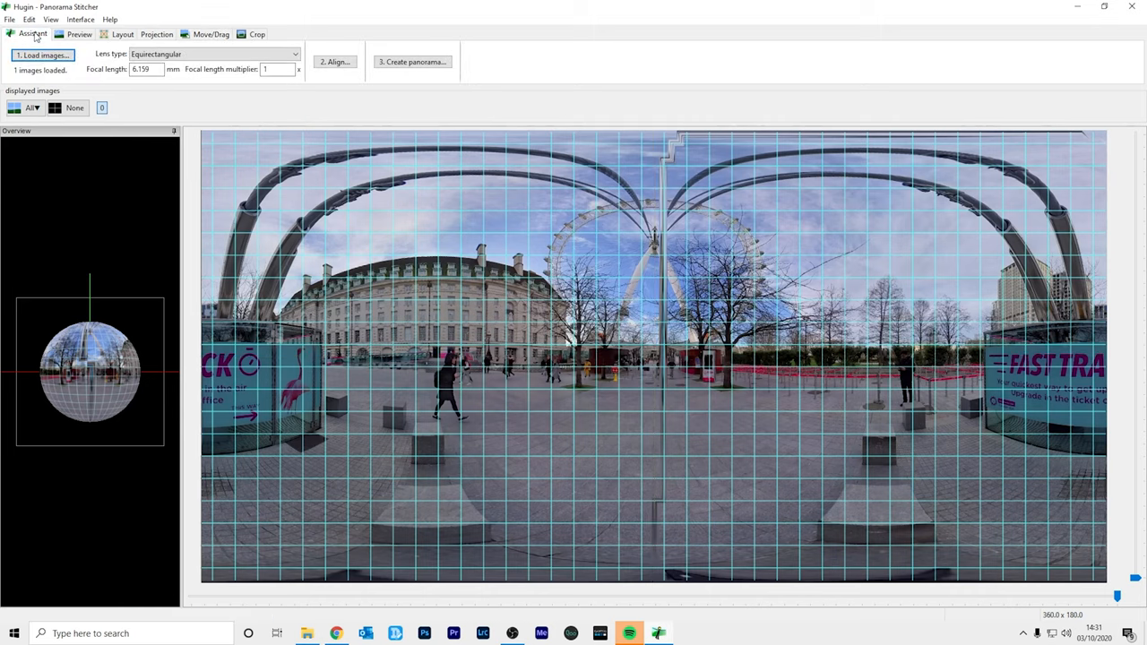
Set output width 6080 (height 3040), LDR format JPEG at quality 100, and confirm
click(451, 64)
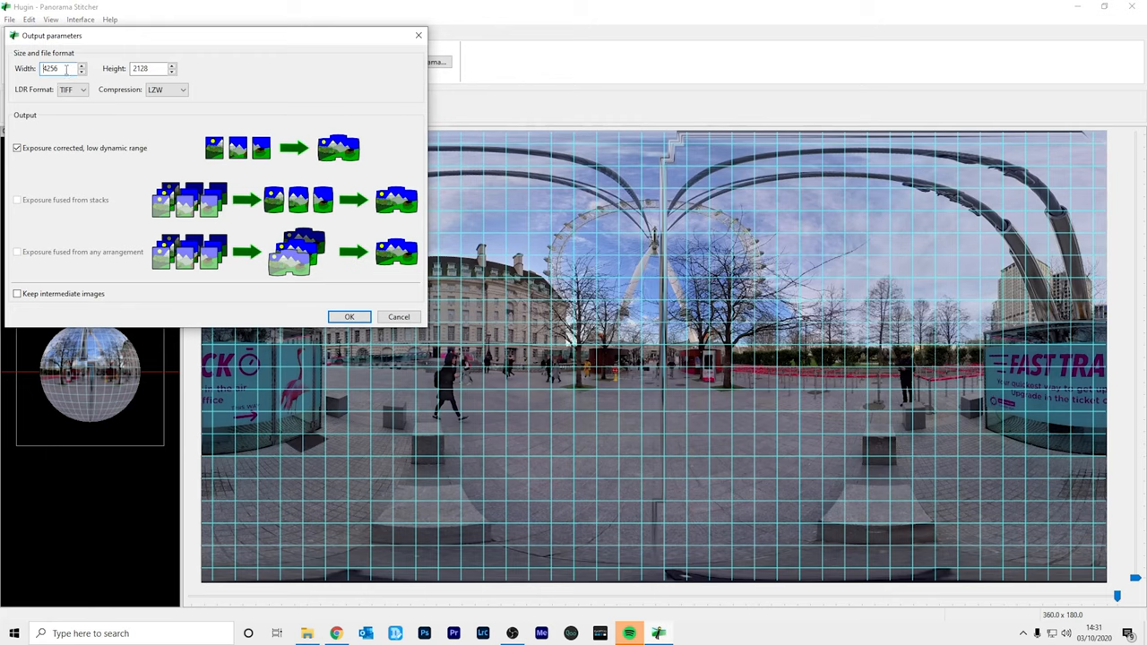
double_click(67, 69)
text(6080)
key(Tab)
click(71, 90)
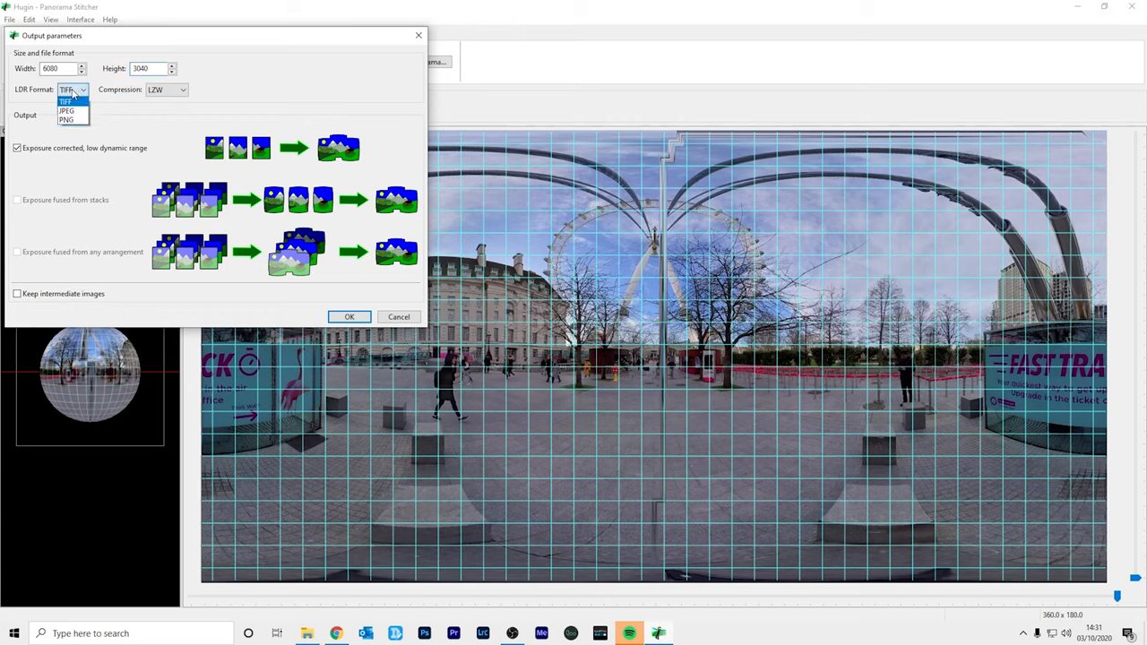
click(78, 111)
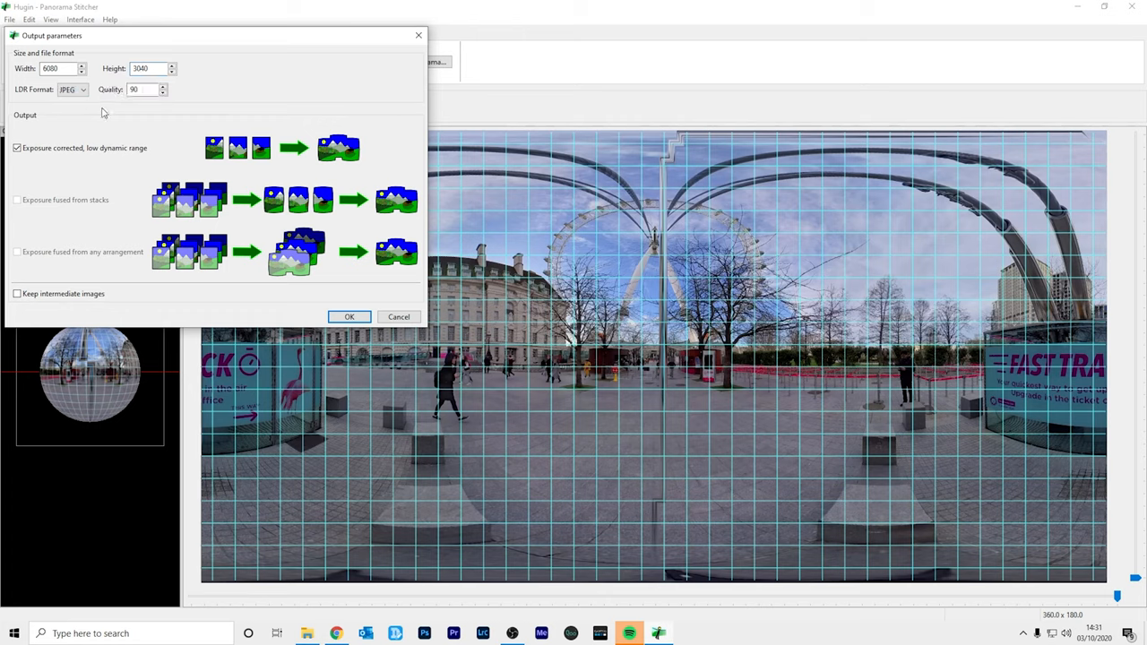
drag(142, 90, 118, 89)
text(100)
click(352, 318)
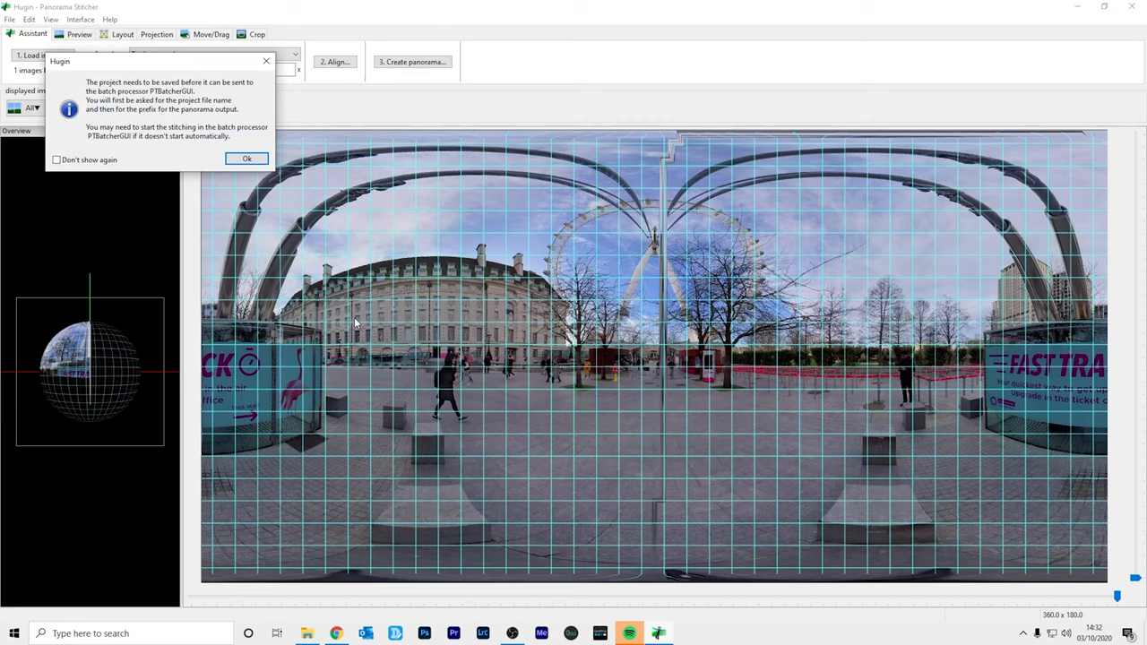
Dismiss the save notice and save the project as London Eye.pto
click(256, 159)
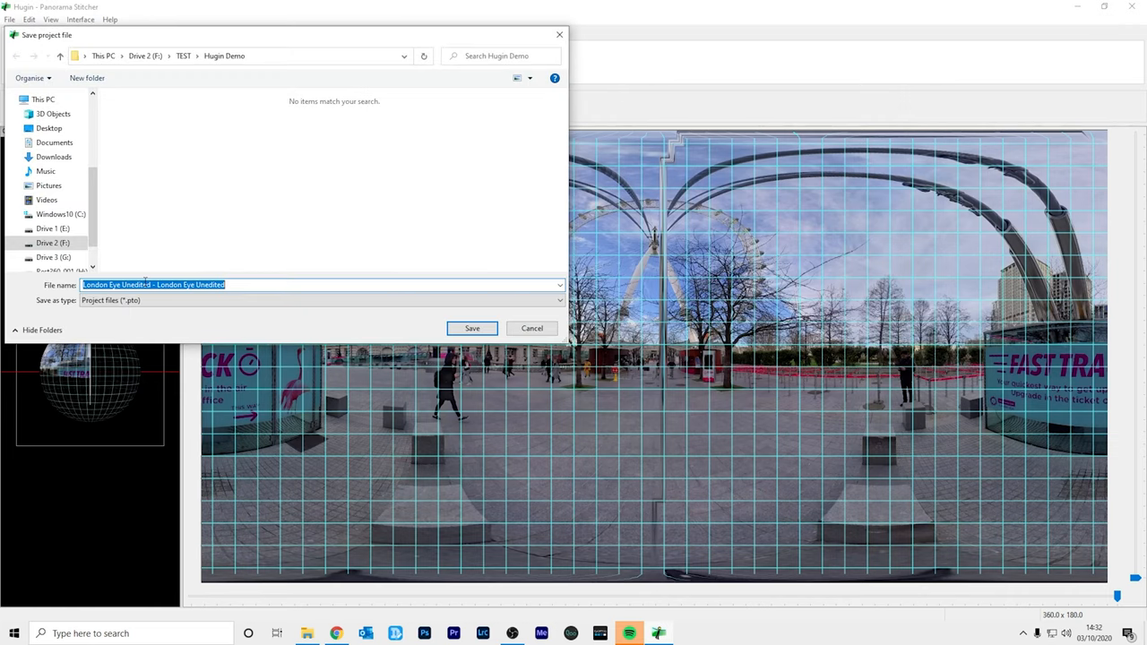
click(126, 285)
drag(121, 284, 375, 284)
key(BackSpace)
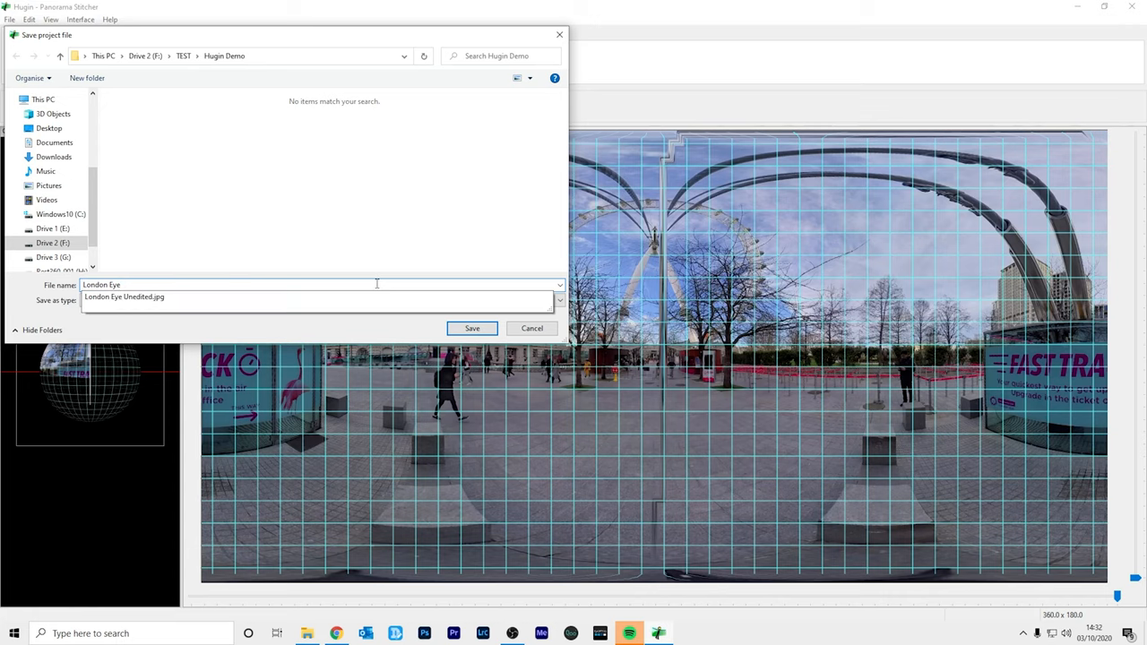
click(472, 328)
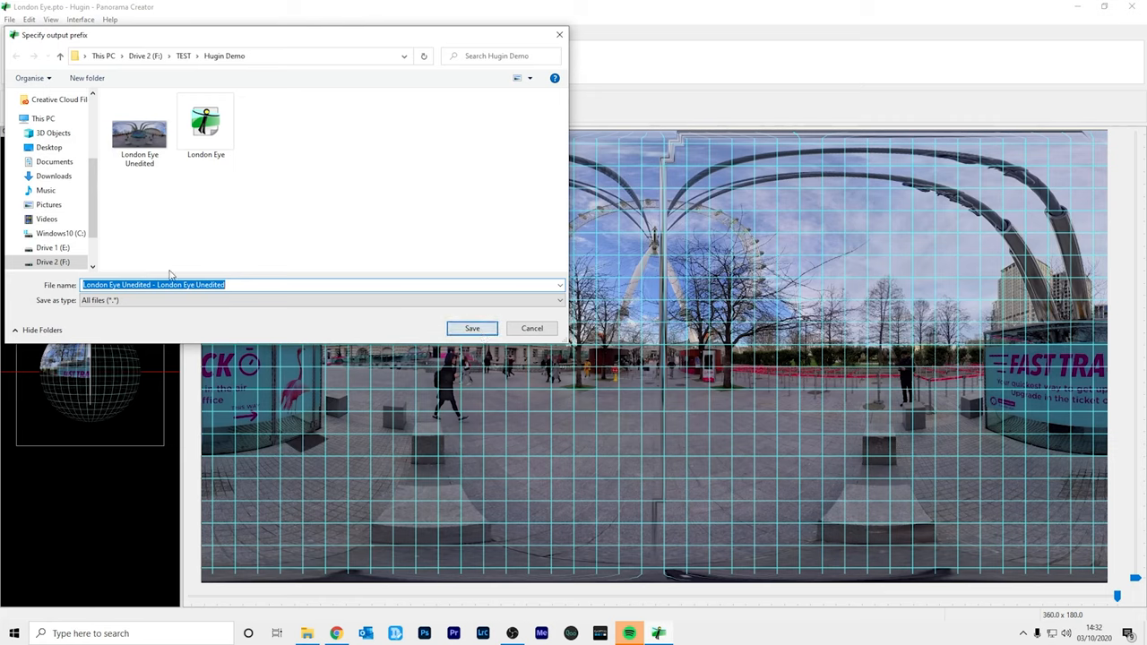
Name the output prefix London Eye Edited and start the batch stitch
click(139, 135)
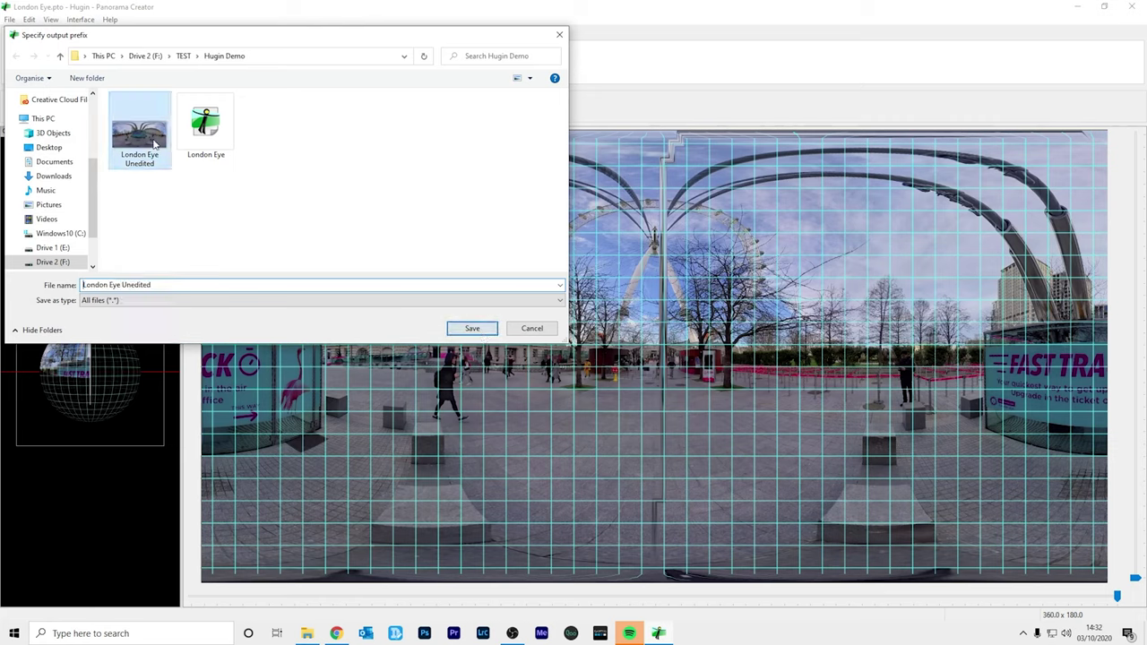
click(135, 284)
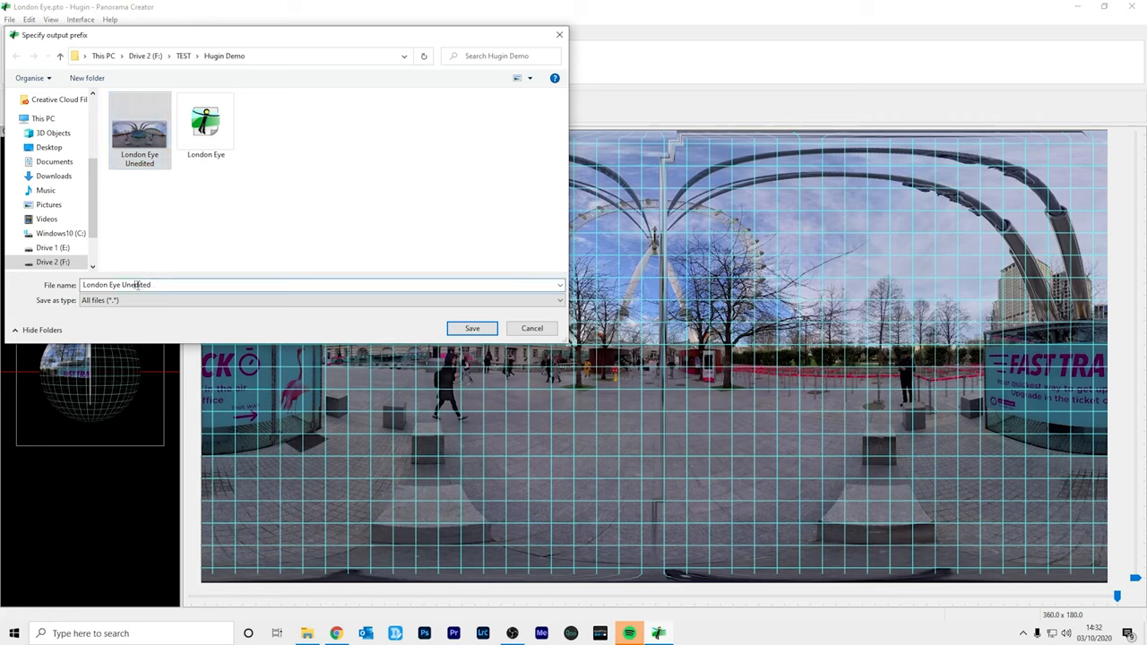
key(BackSpace)
key(BackSpace)
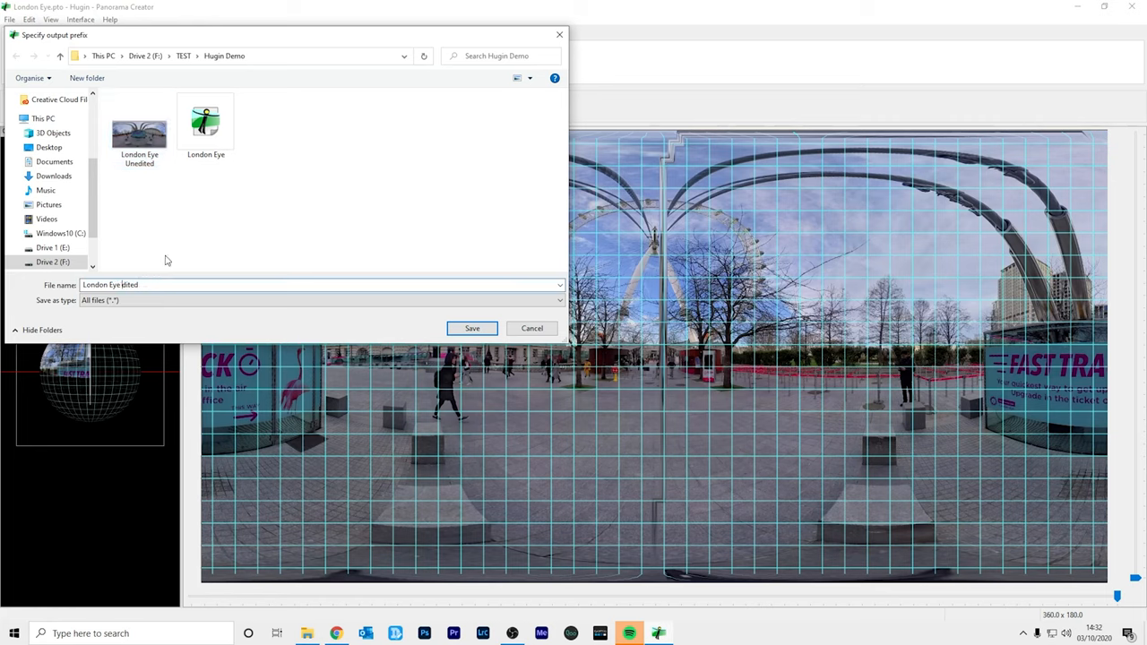
text(E)
click(473, 328)
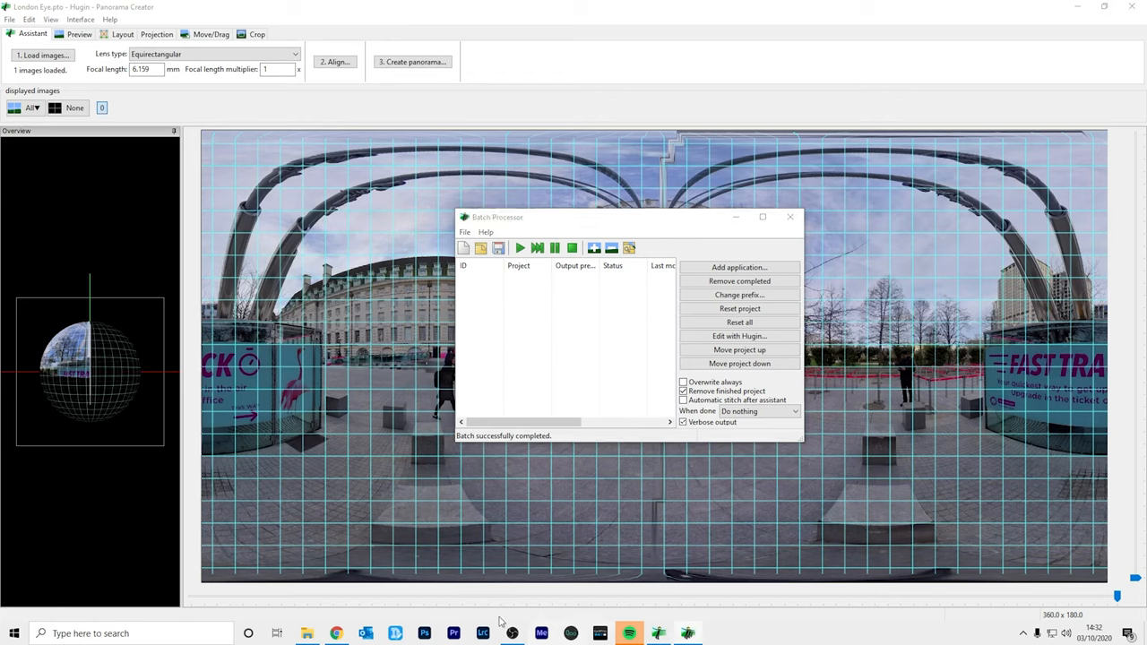
Launch GoPro VR Player and load London Eye Edited into it by dragging from the Hugin Demo folder
click(307, 634)
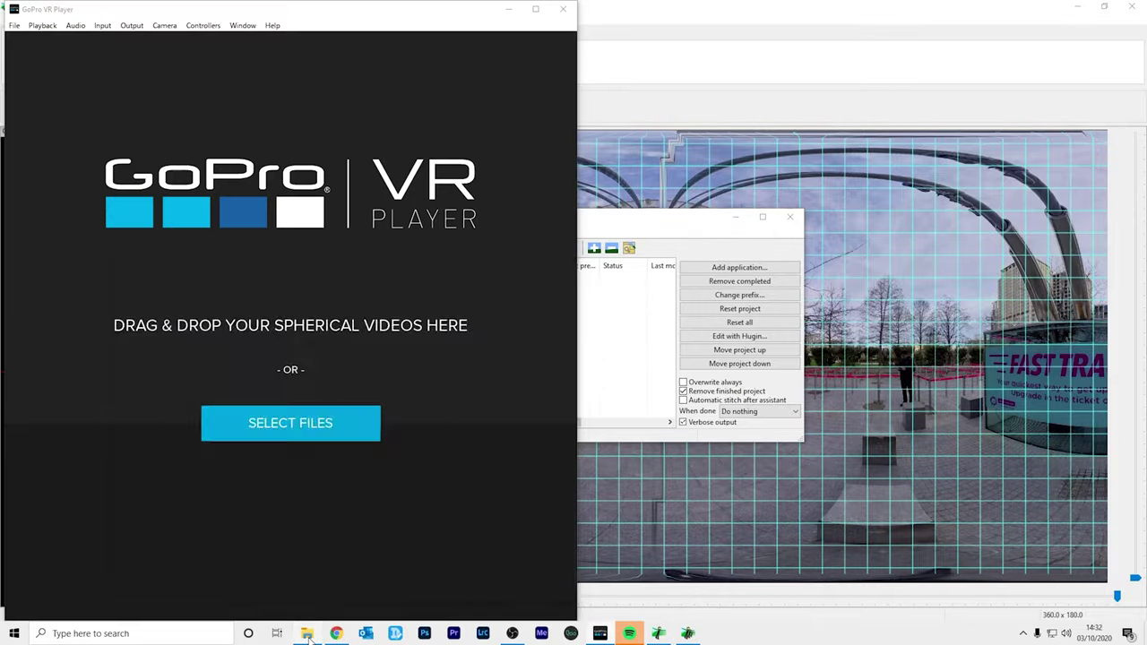
click(307, 634)
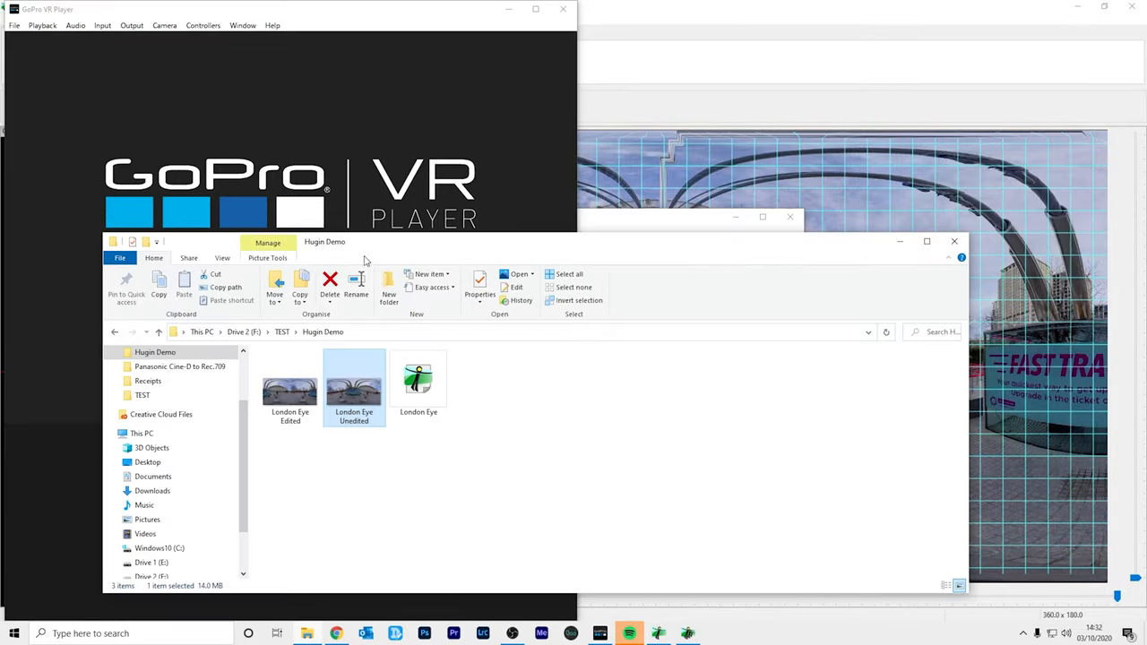
drag(365, 247, 632, 240)
drag(556, 385, 209, 244)
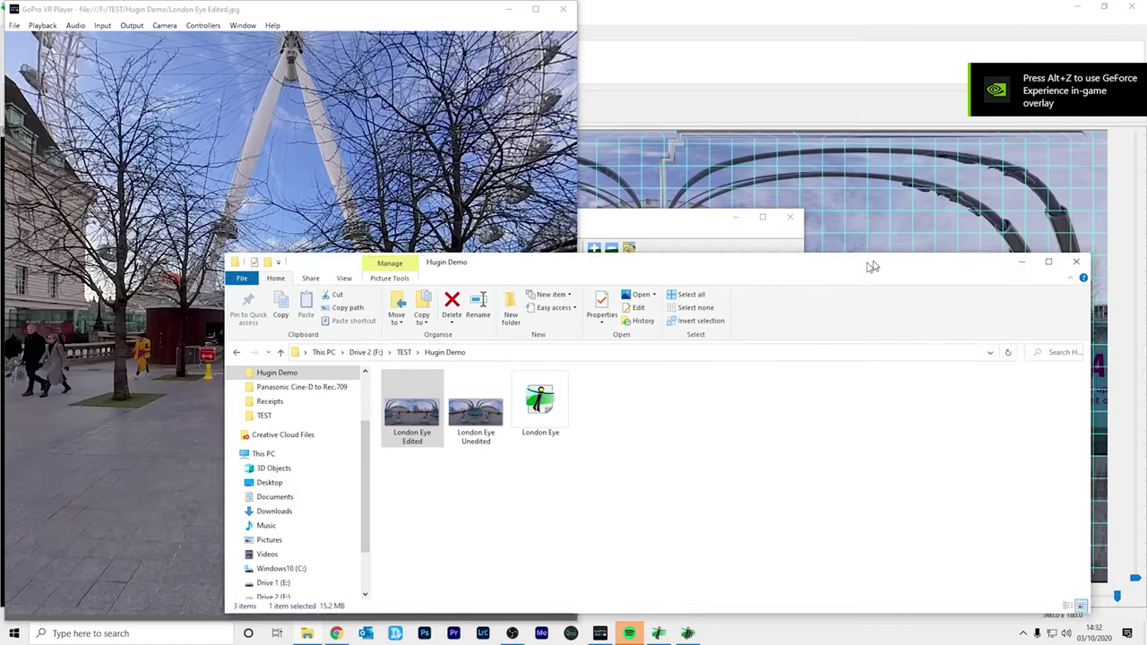
drag(944, 240, 914, 298)
click(307, 633)
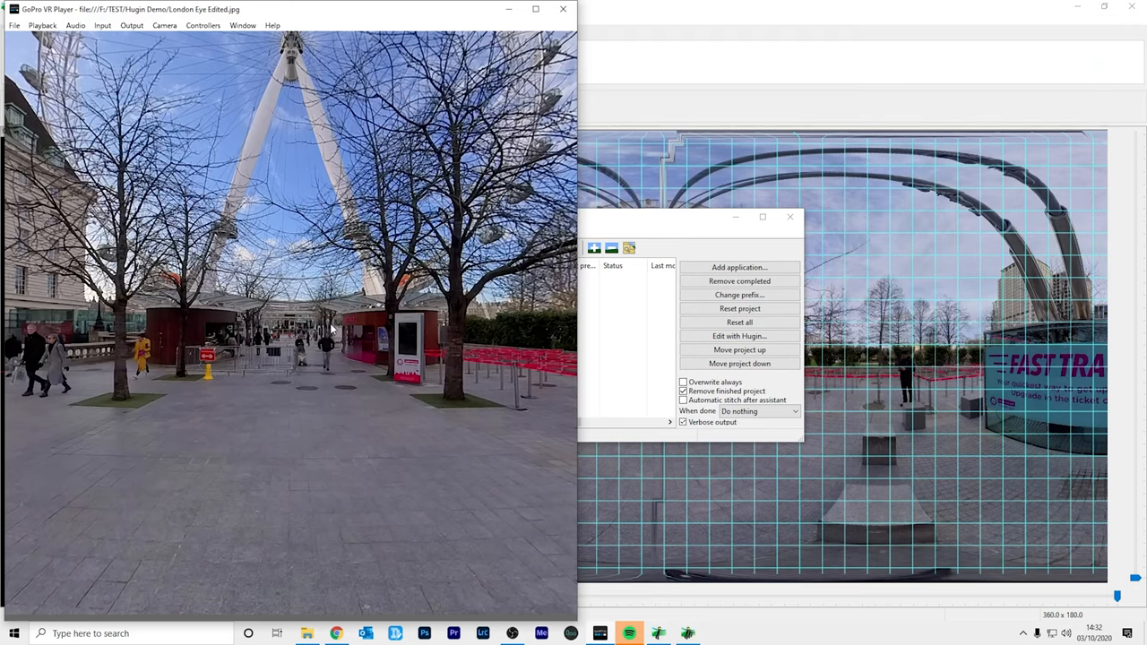
mouse_move(450, 327)
mouse_down()
mouse_move(264, 333)
mouse_move(475, 361)
mouse_up()
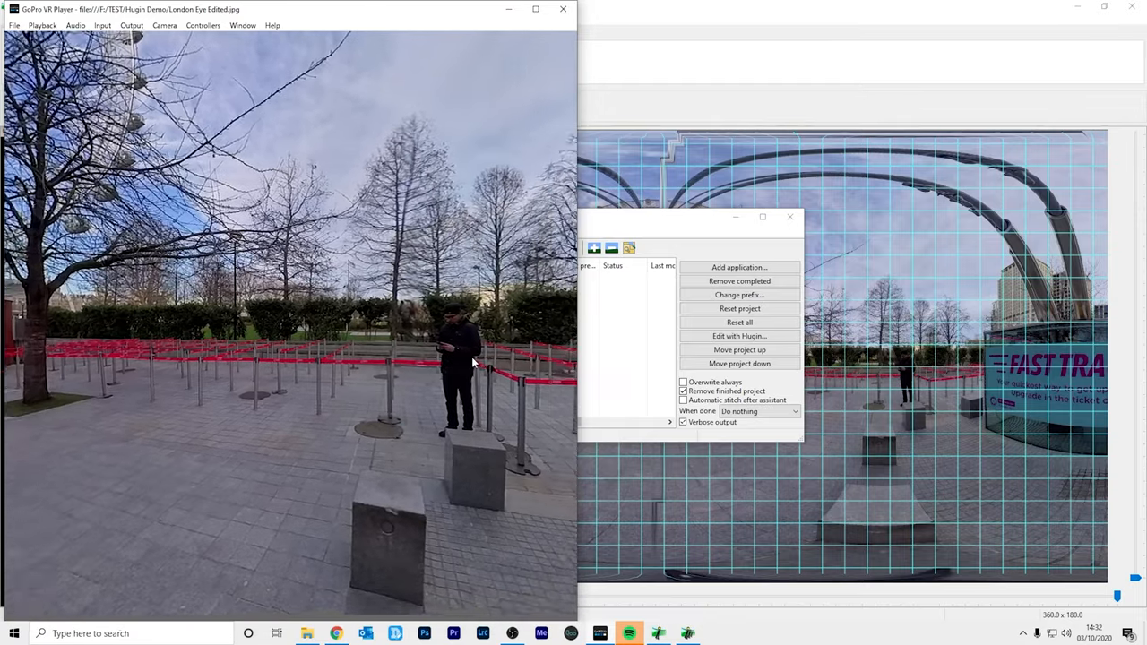
mouse_move(475, 361)
mouse_down()
mouse_move(352, 343)
mouse_move(438, 333)
mouse_up()
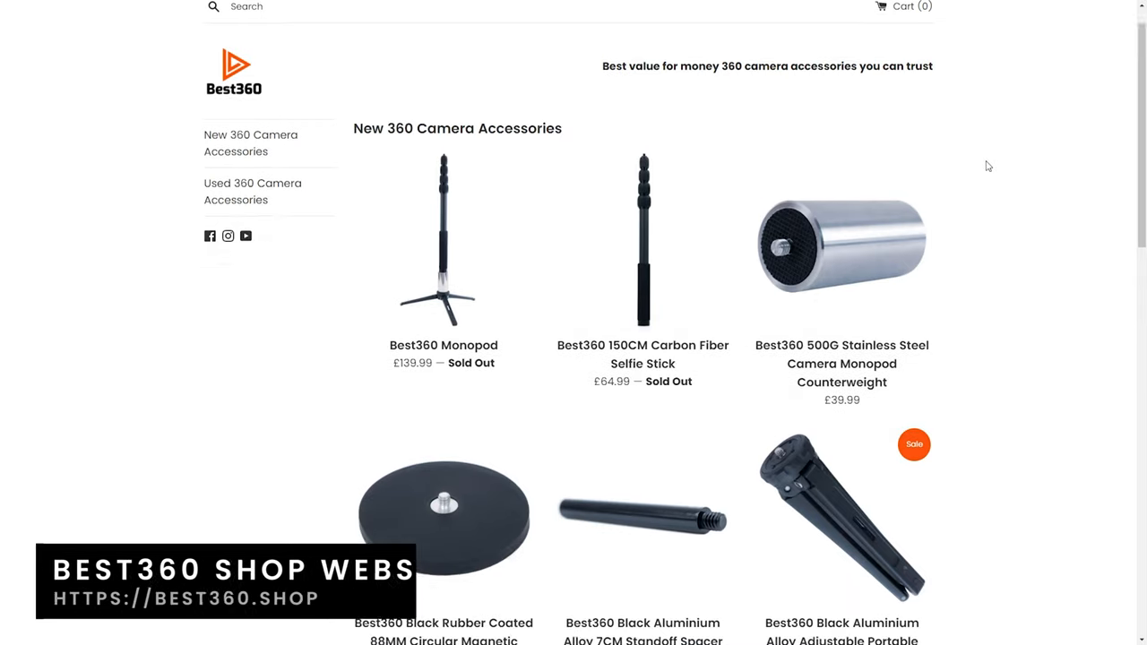
scroll(987, 164, down, 2)
scroll(987, 164, down, 2)
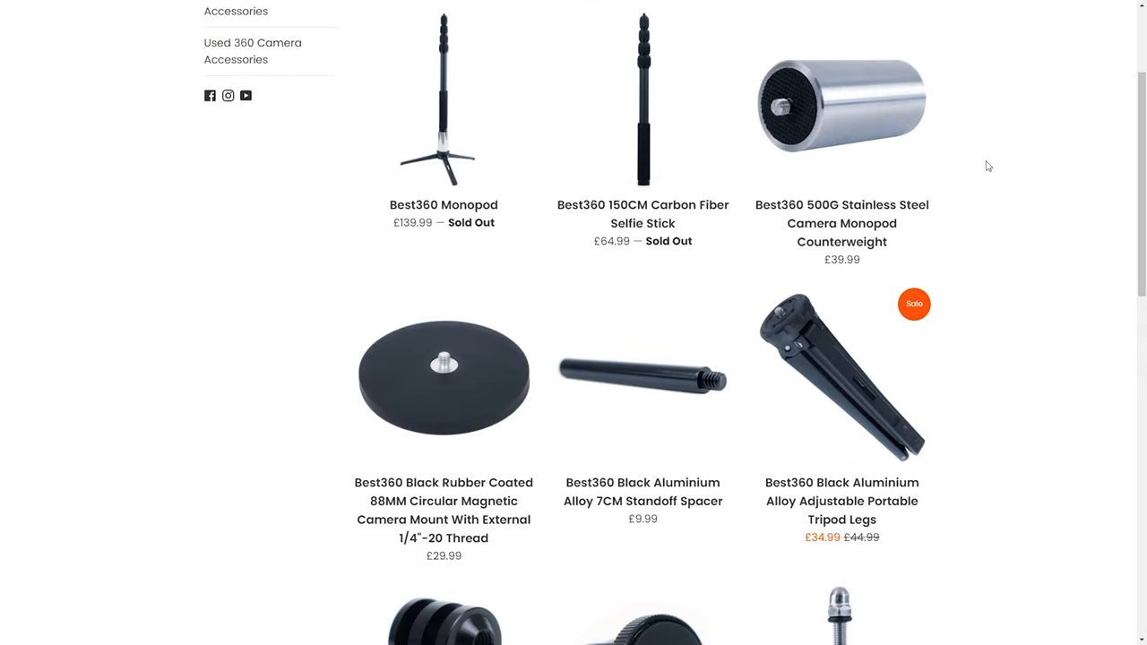
scroll(989, 167, down, 3)
scroll(988, 166, down, 1)
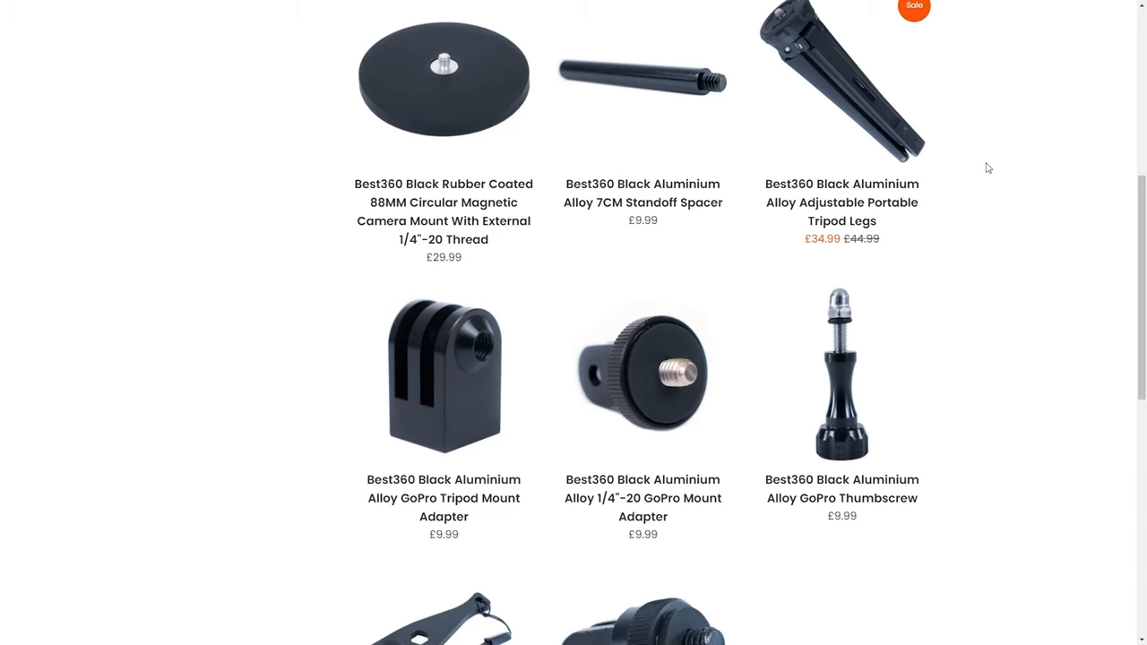
scroll(988, 168, down, 3)
scroll(989, 167, down, 1)
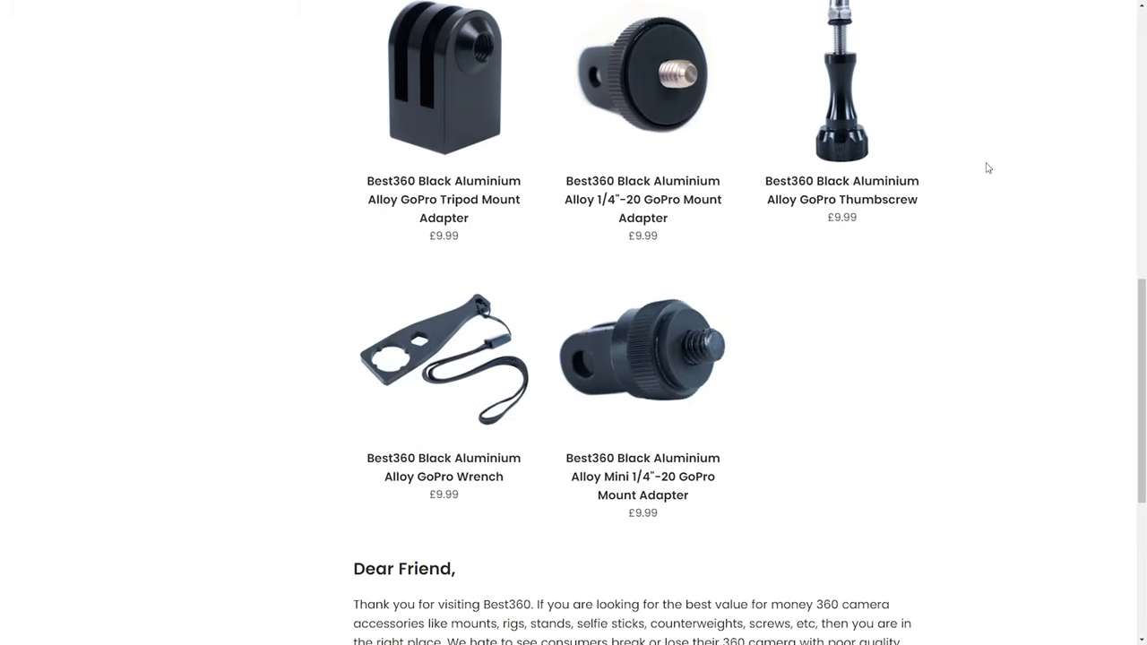
scroll(988, 168, down, 2)
scroll(988, 167, down, 1)
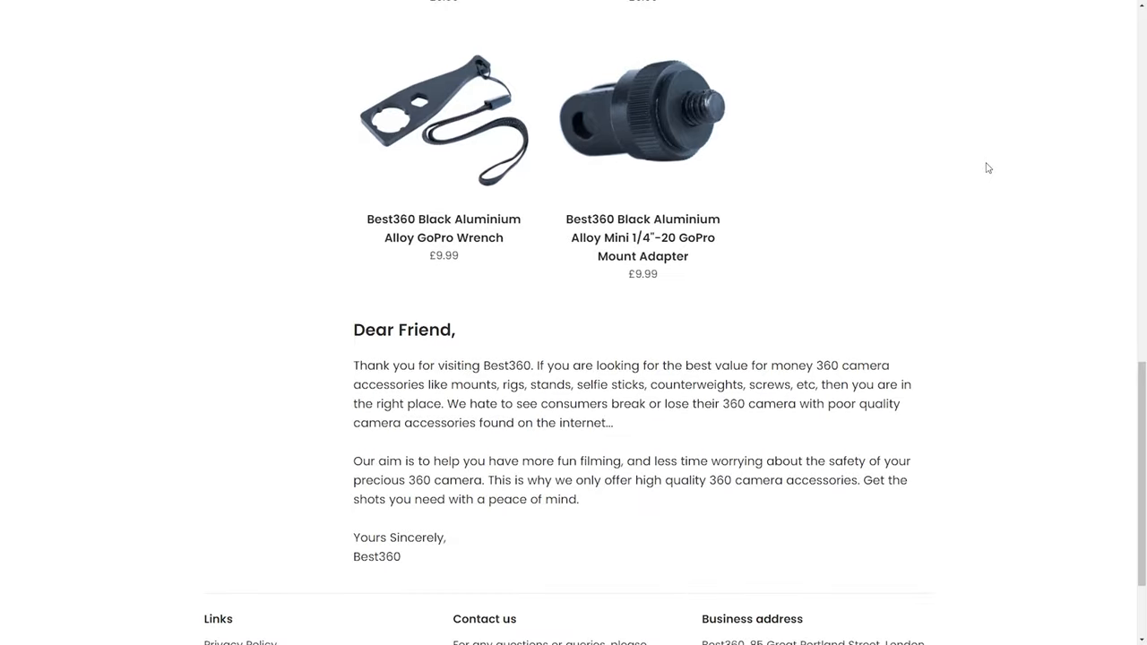